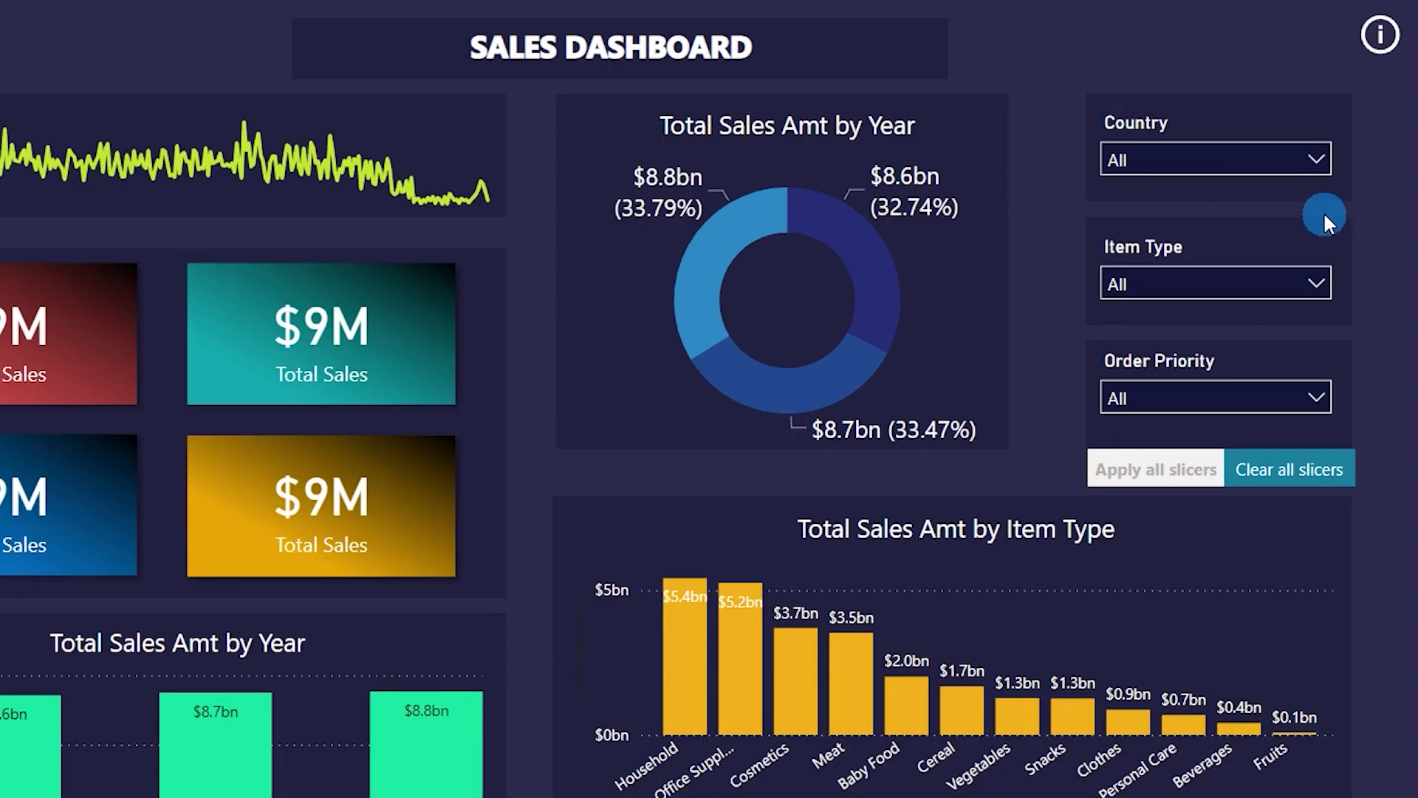
# Choose Australia in the Country slicer of the sales dashboard
pyautogui.click(1173, 226)
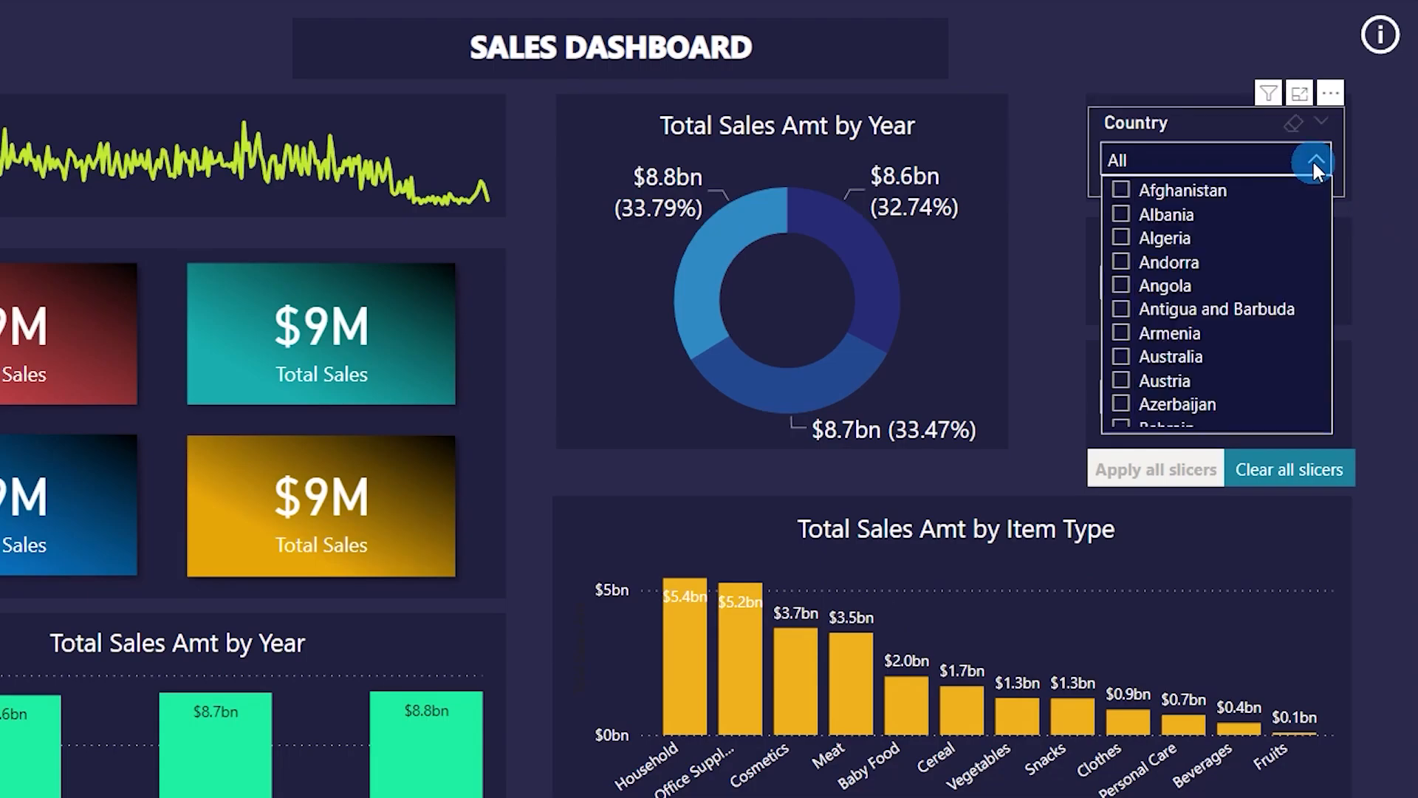
pyautogui.click(1193, 358)
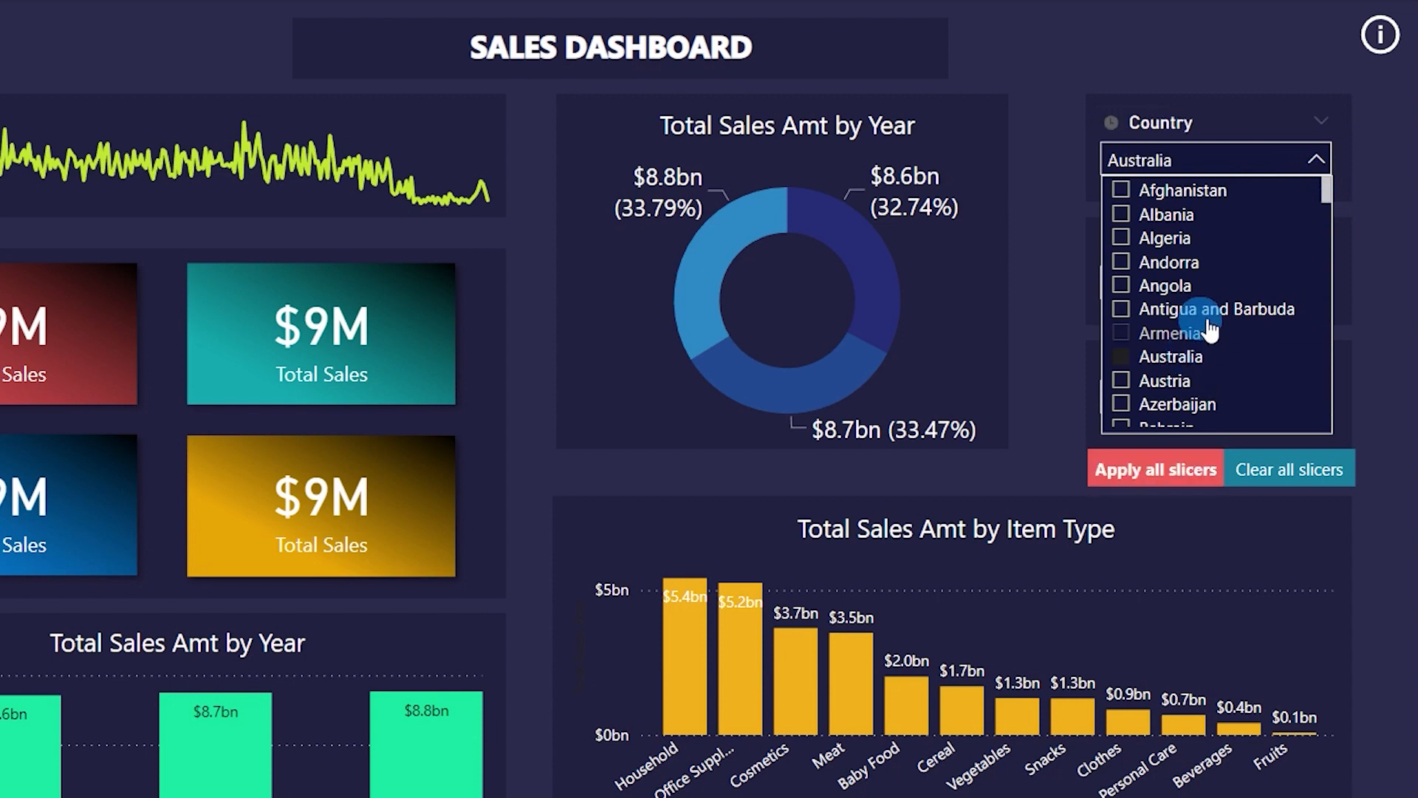
pyautogui.click(1045, 152)
# Choose Fruits in the Item Type slicer and apply all pending slicer selections to the dashboard
pyautogui.click(1240, 285)
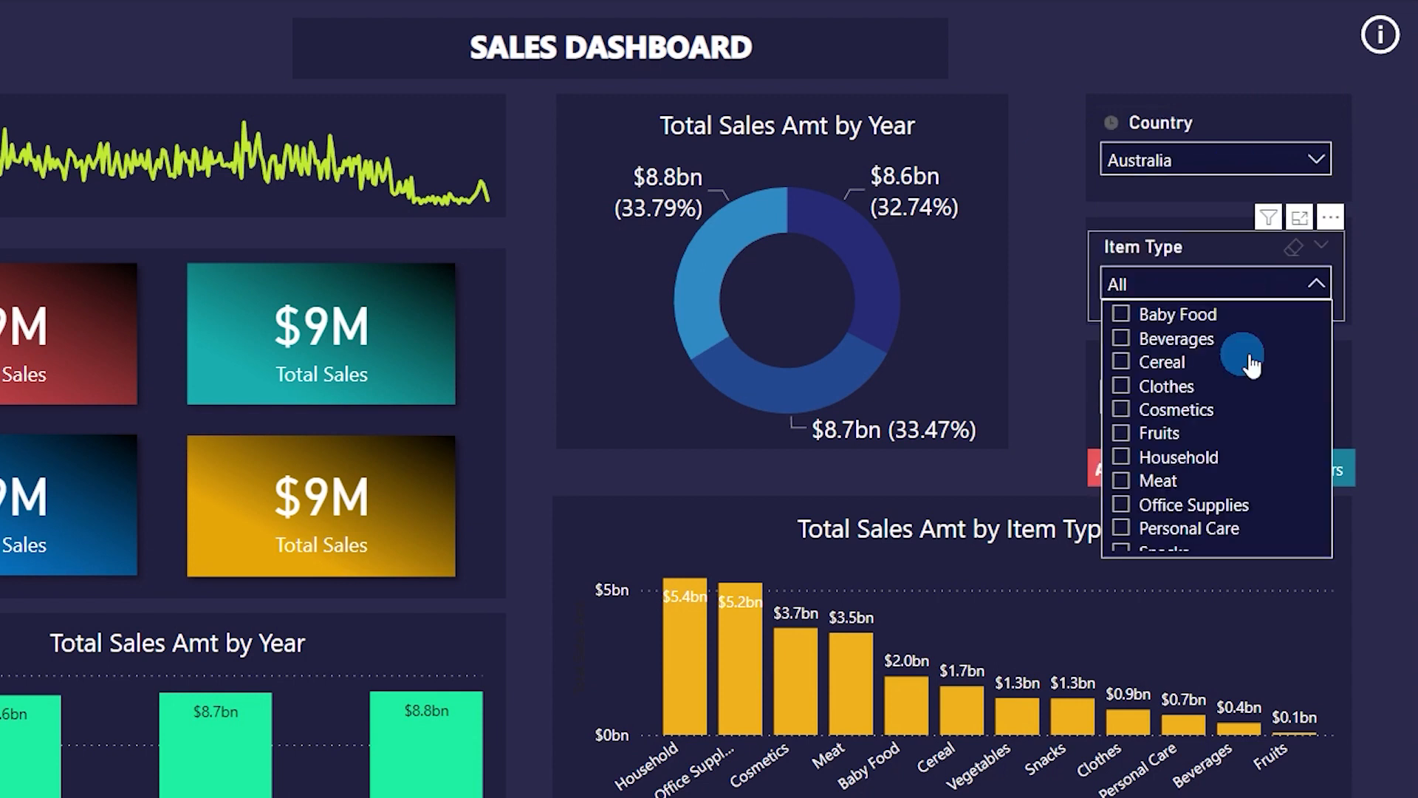
pyautogui.click(1179, 430)
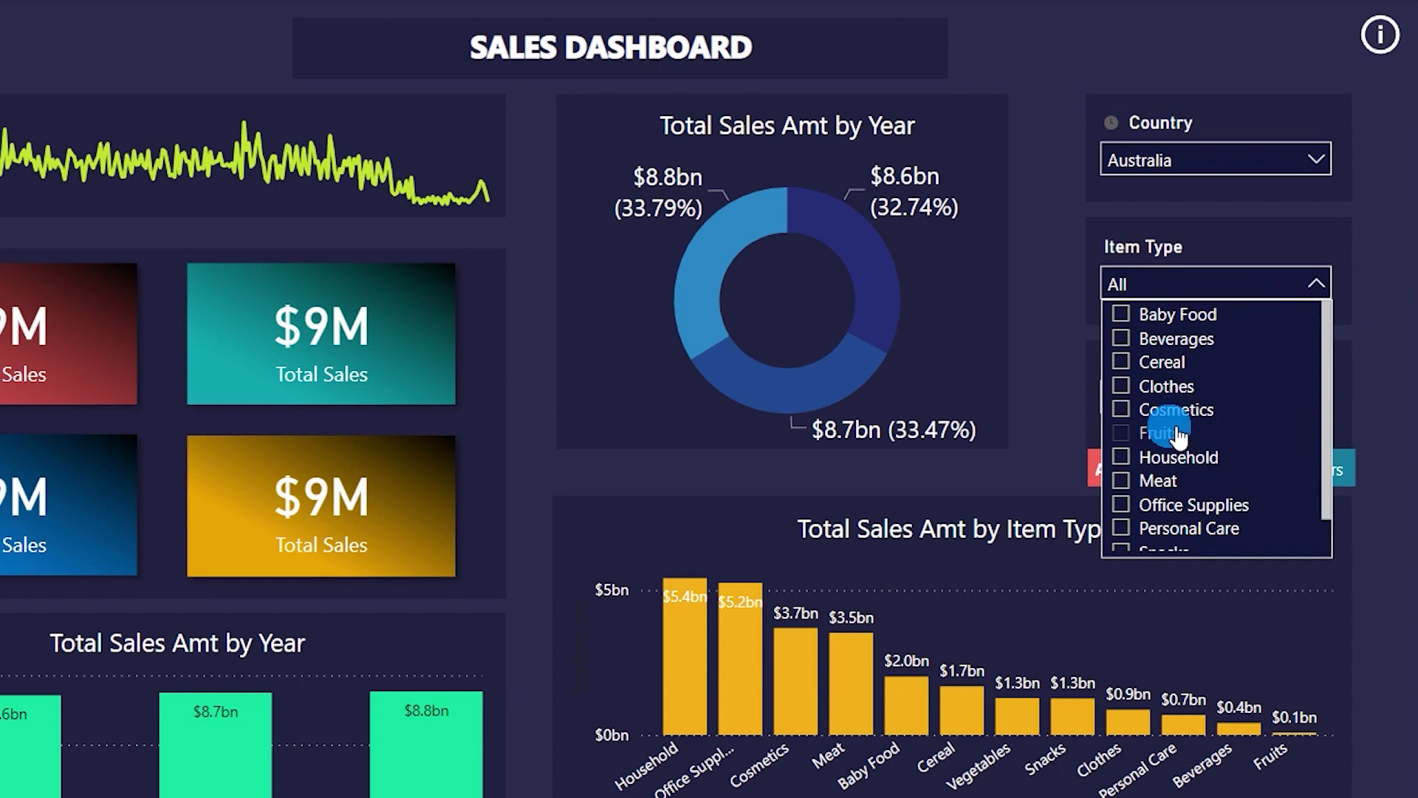
pyautogui.click(1378, 328)
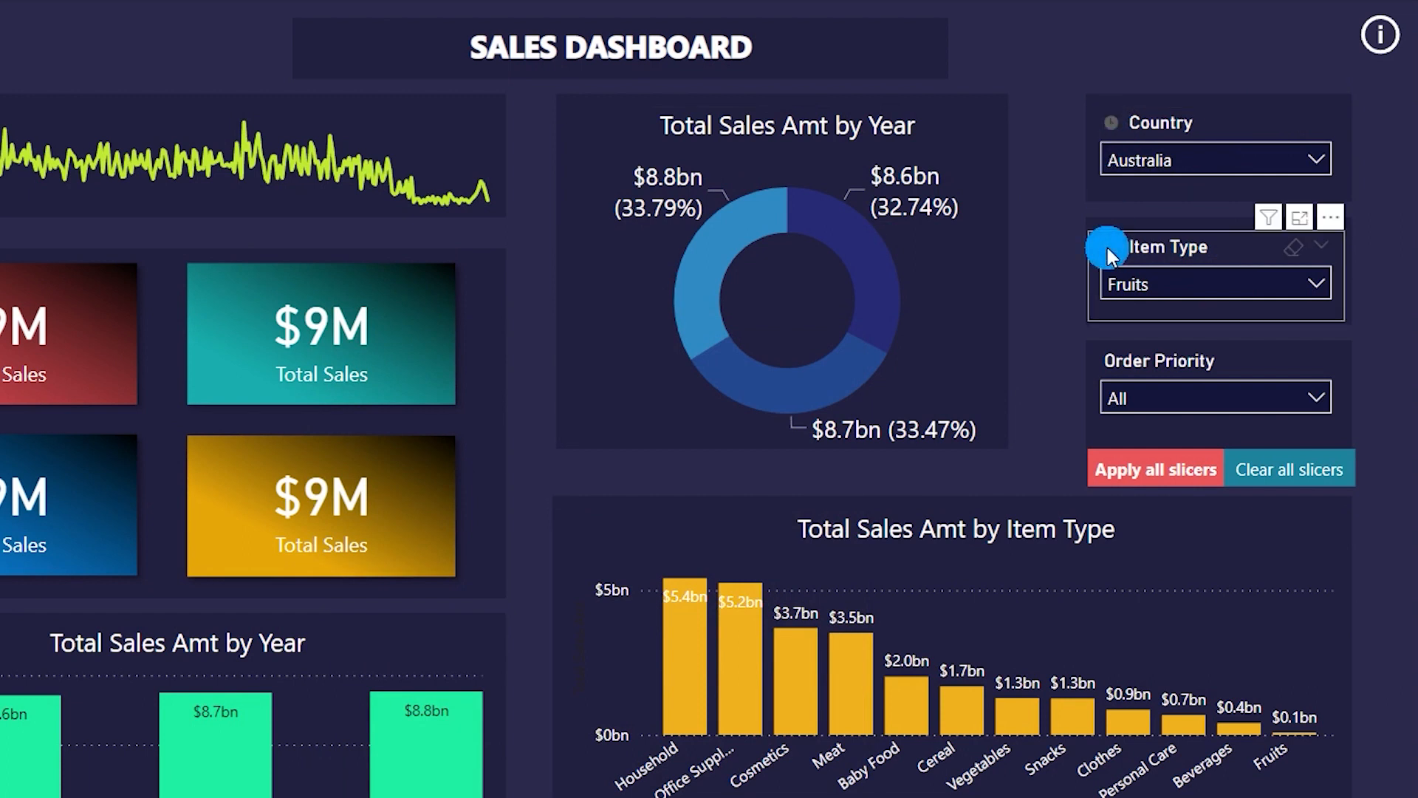
pyautogui.click(1158, 481)
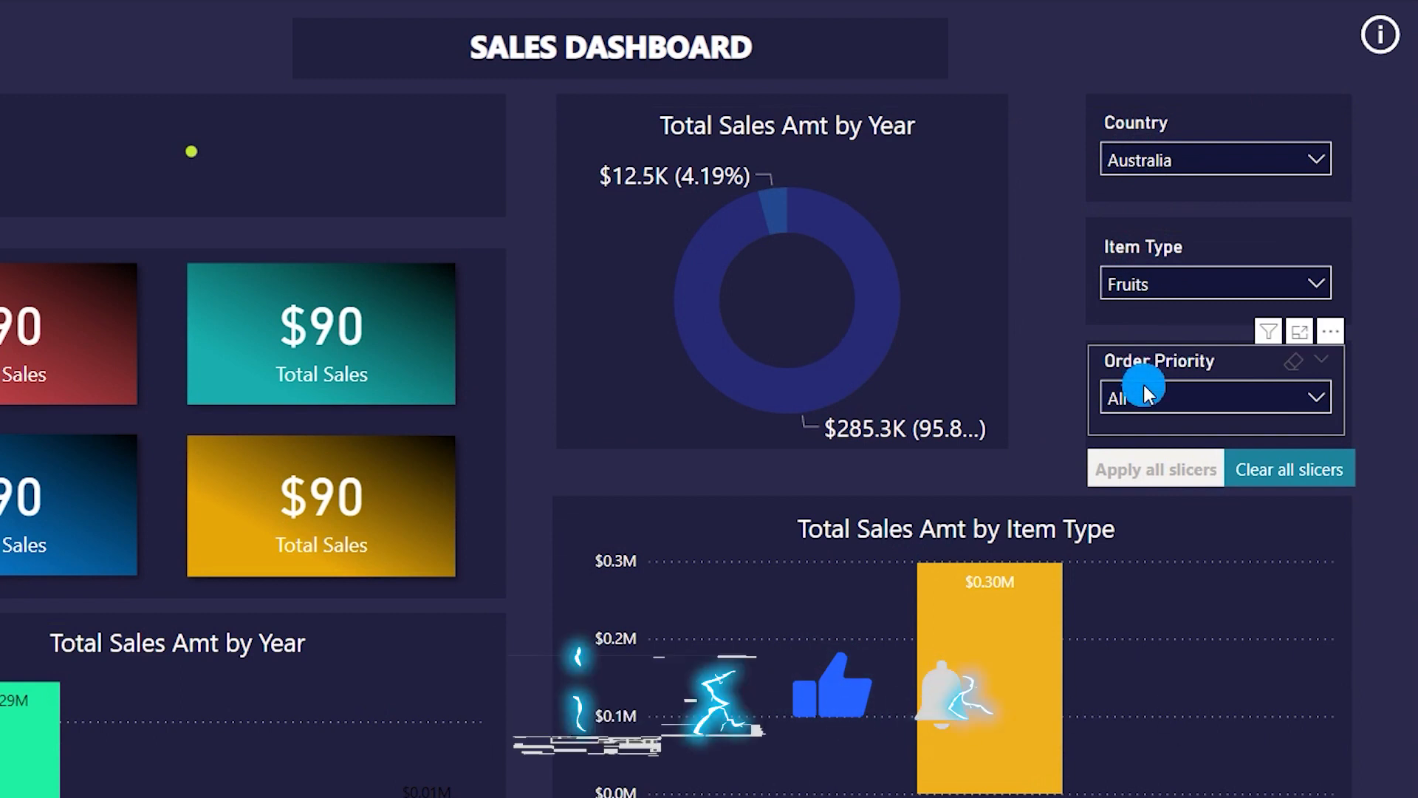
pyautogui.click(1146, 476)
pyautogui.click(1157, 475)
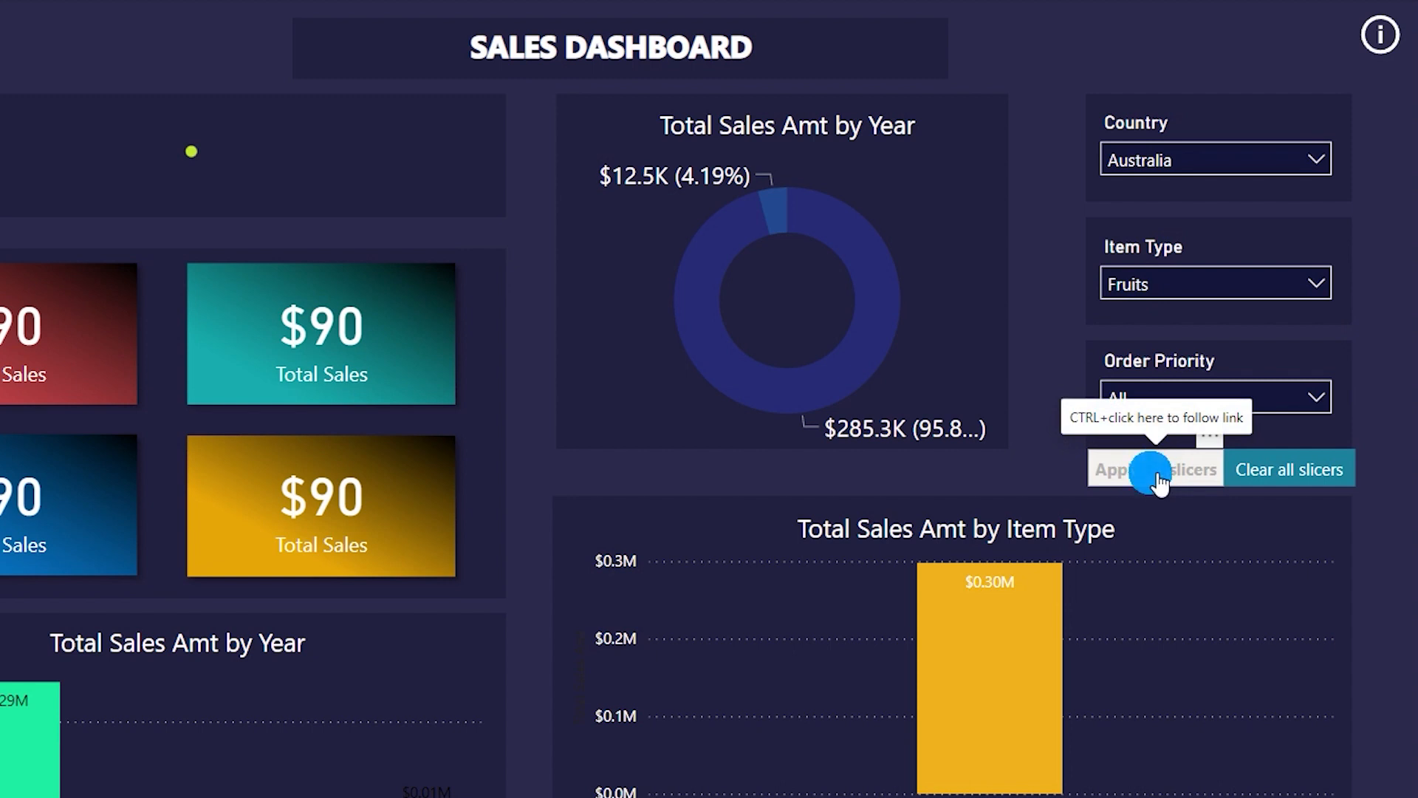
pyautogui.click(1158, 479)
pyautogui.click(1194, 161)
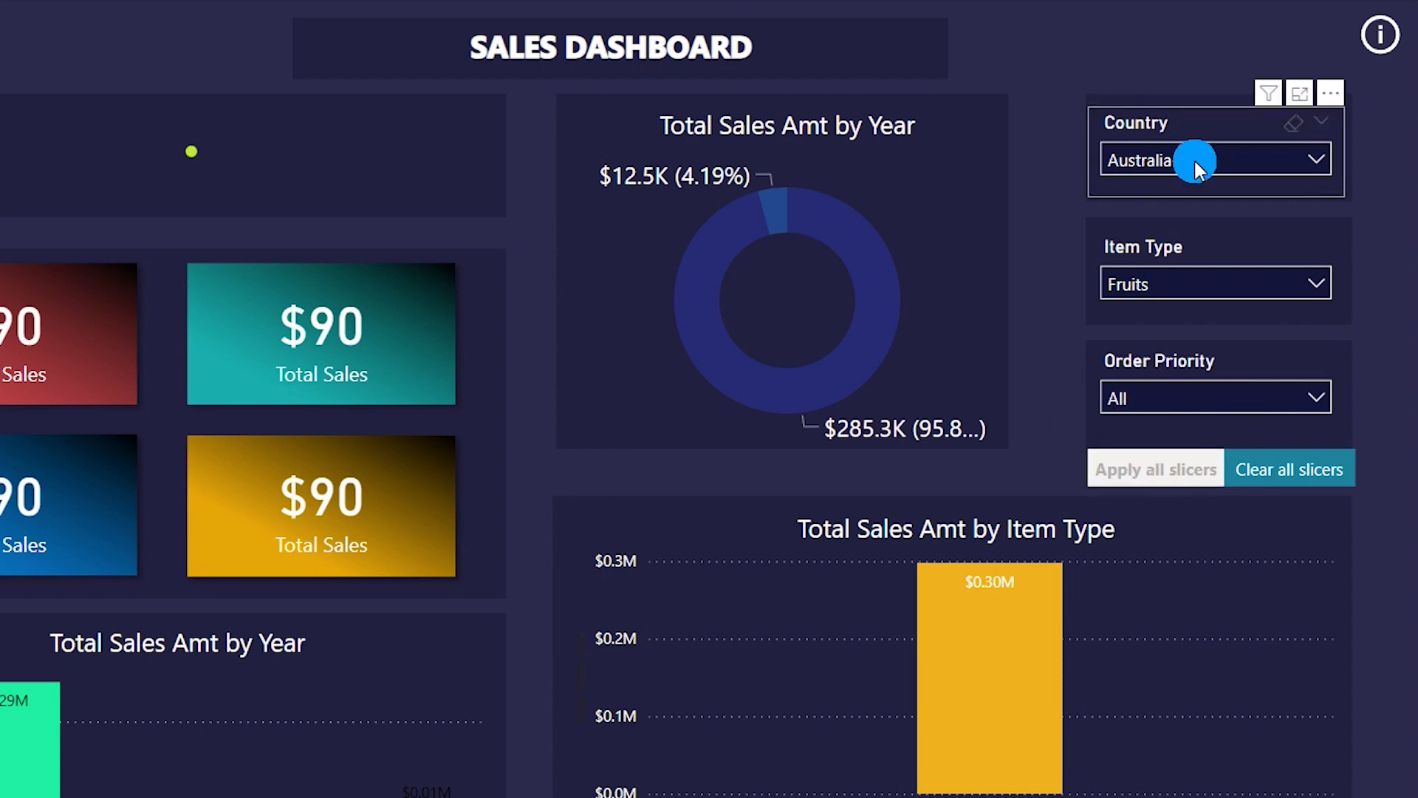
pyautogui.click(1194, 161)
pyautogui.click(1193, 158)
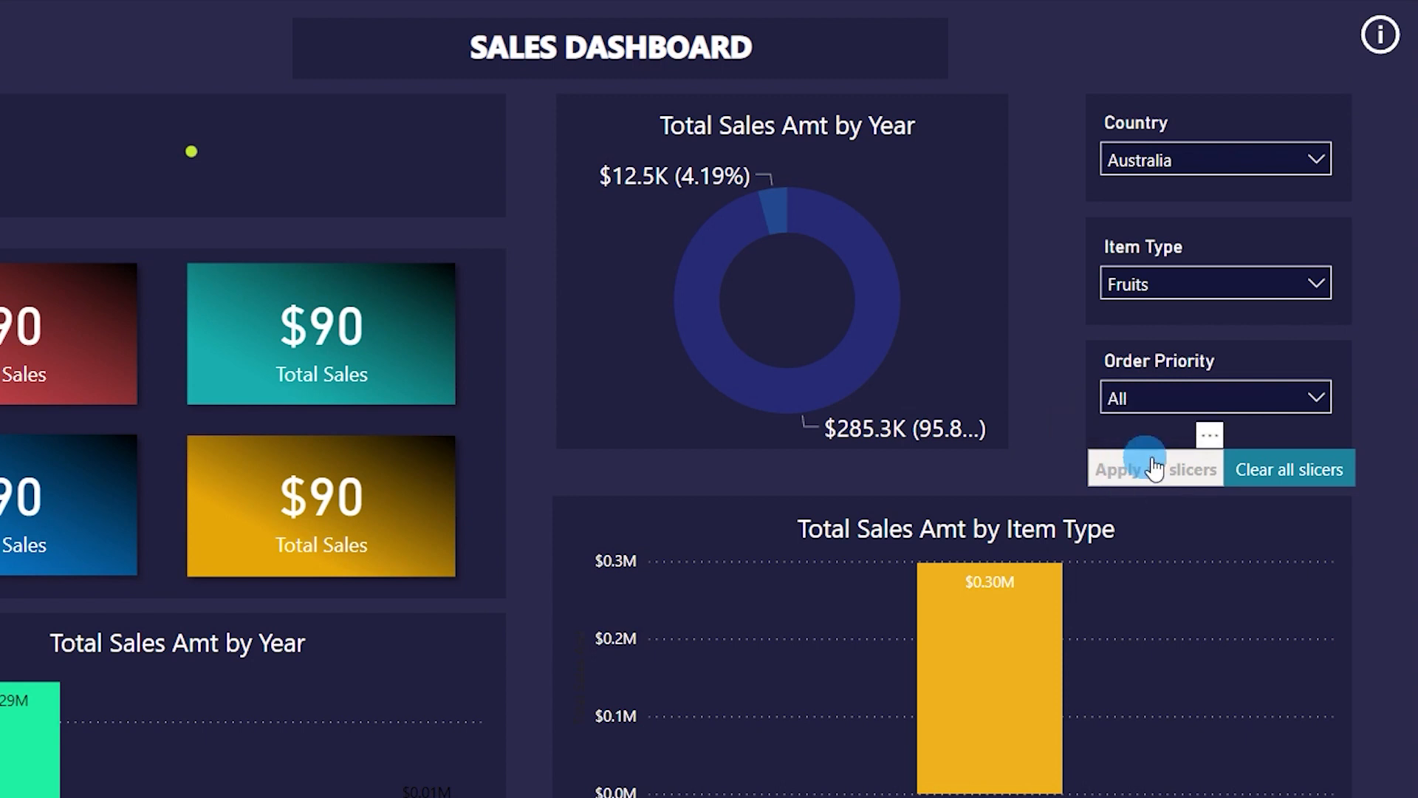
pyautogui.click(1136, 197)
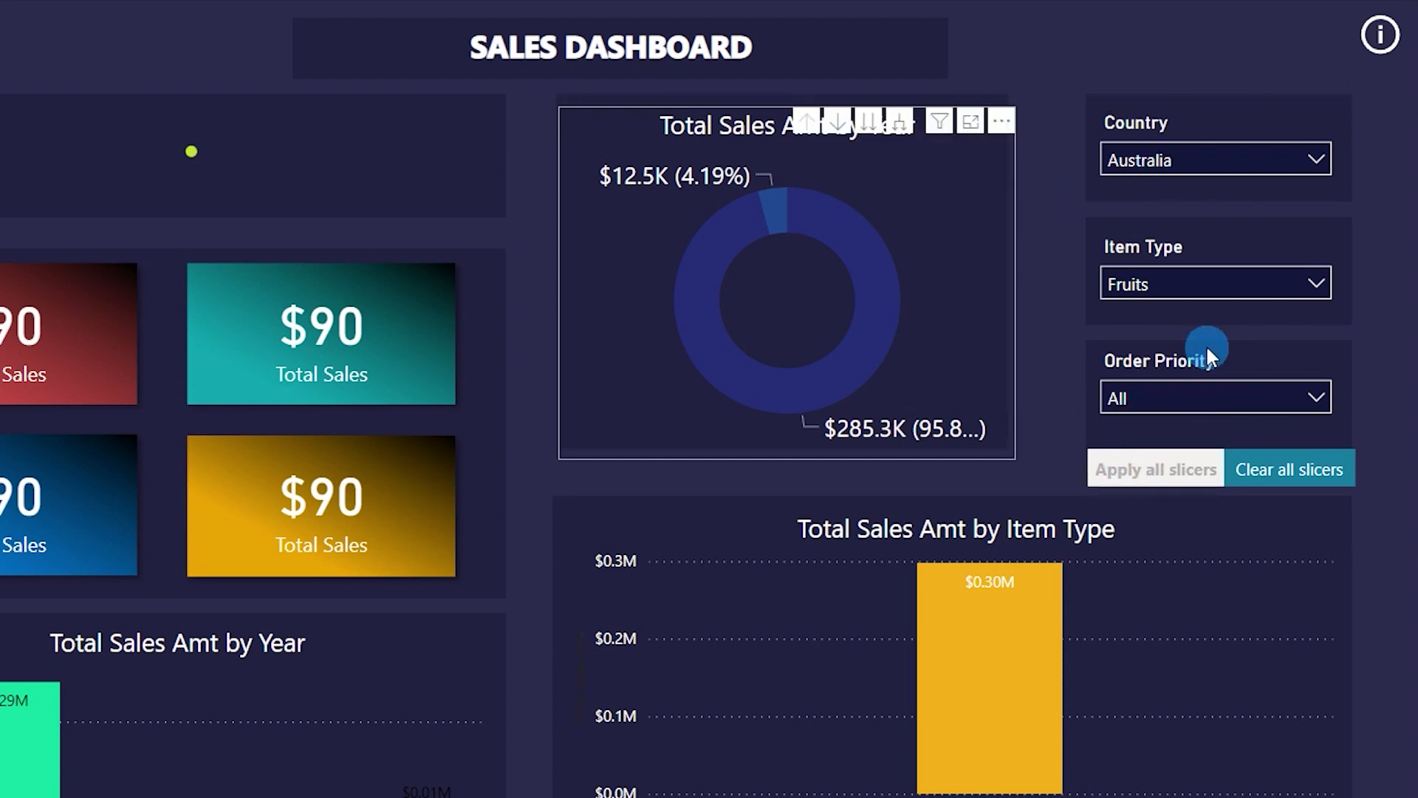
# Clear all slicer selections on the dashboard
pyautogui.keyDown('ctrl'); pyautogui.click(1300, 480); pyautogui.keyUp('ctrl')
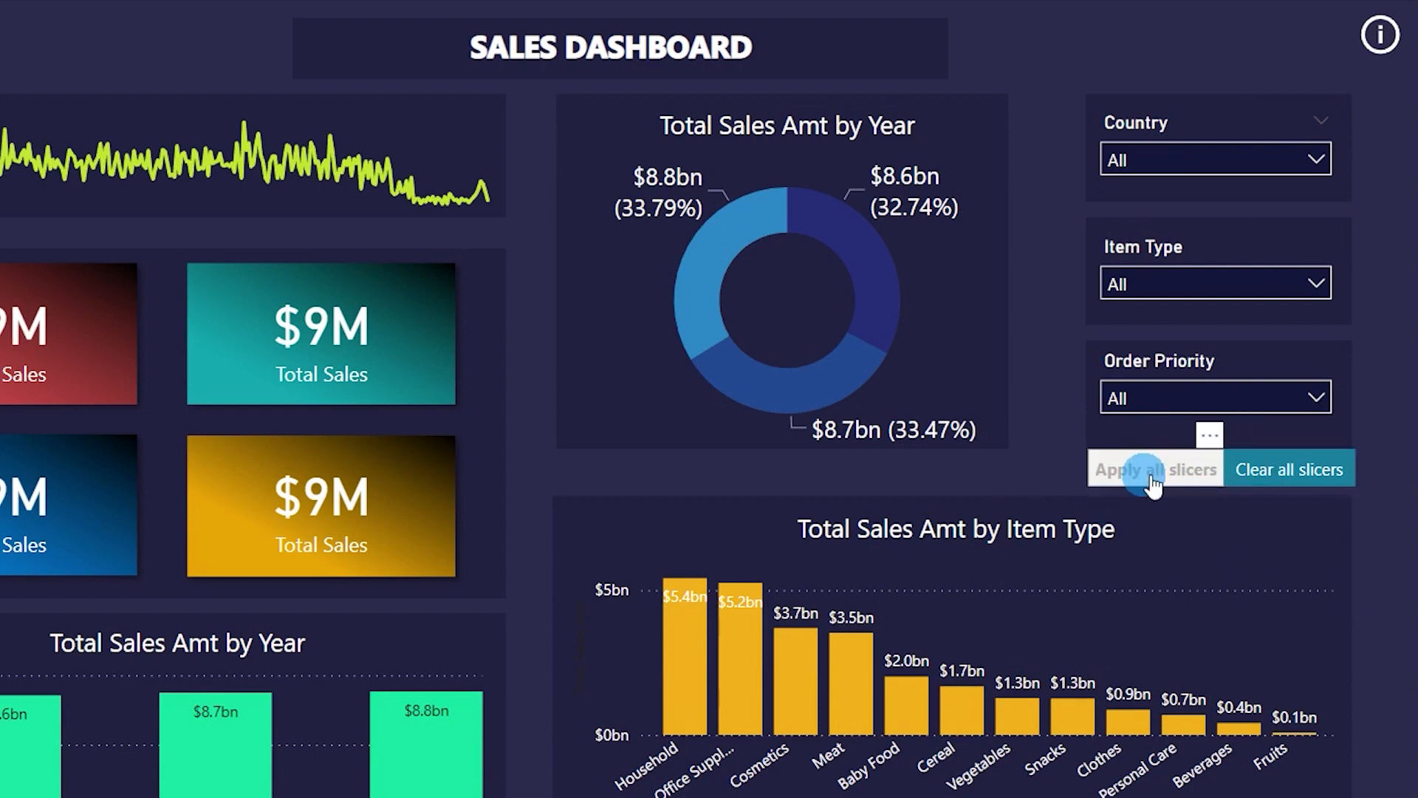
pyautogui.keyDown('ctrl'); pyautogui.click(1193, 473); pyautogui.keyUp('ctrl')
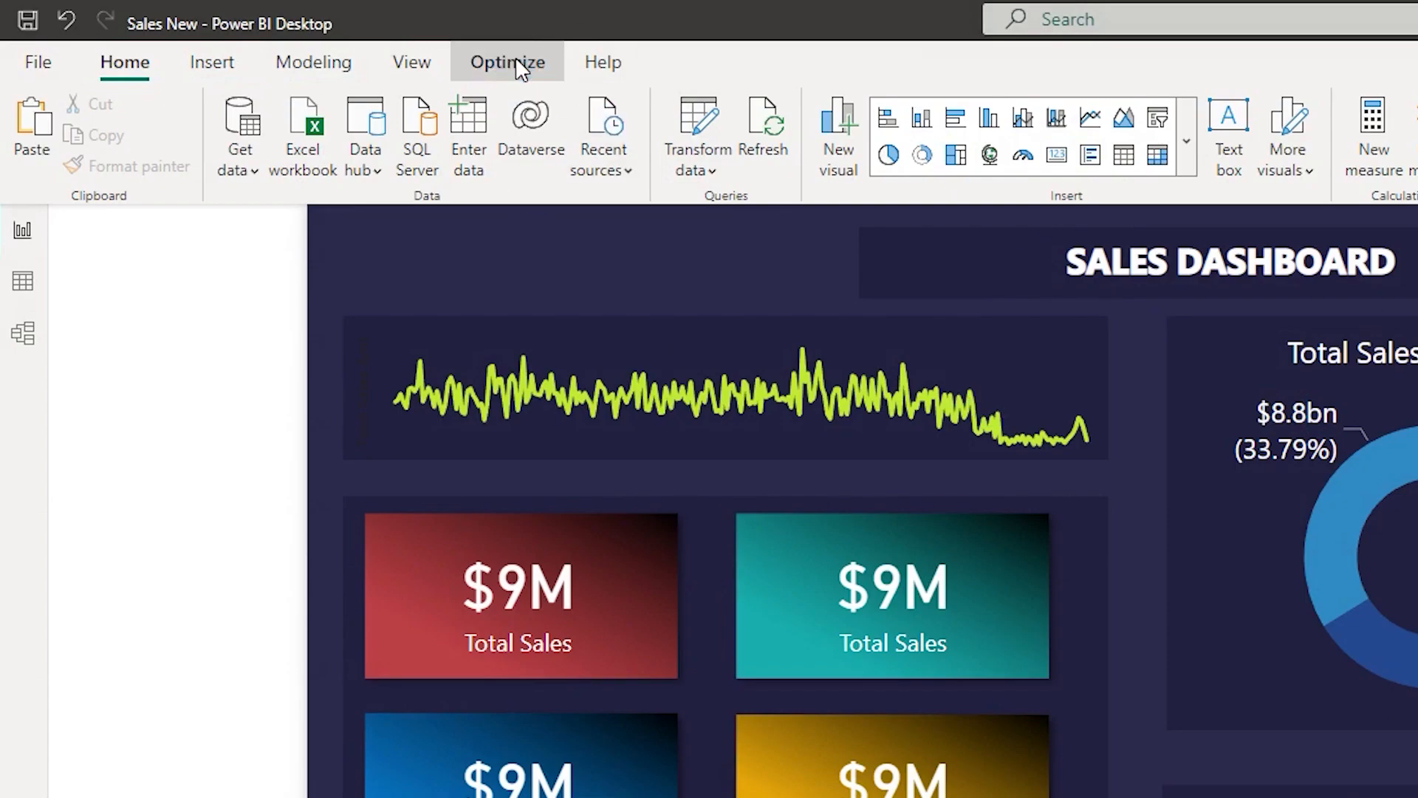
# Insert an Apply all slicers button, shrink it and place it directly below the Order Priority slicer
pyautogui.click(516, 62)
pyautogui.click(416, 158)
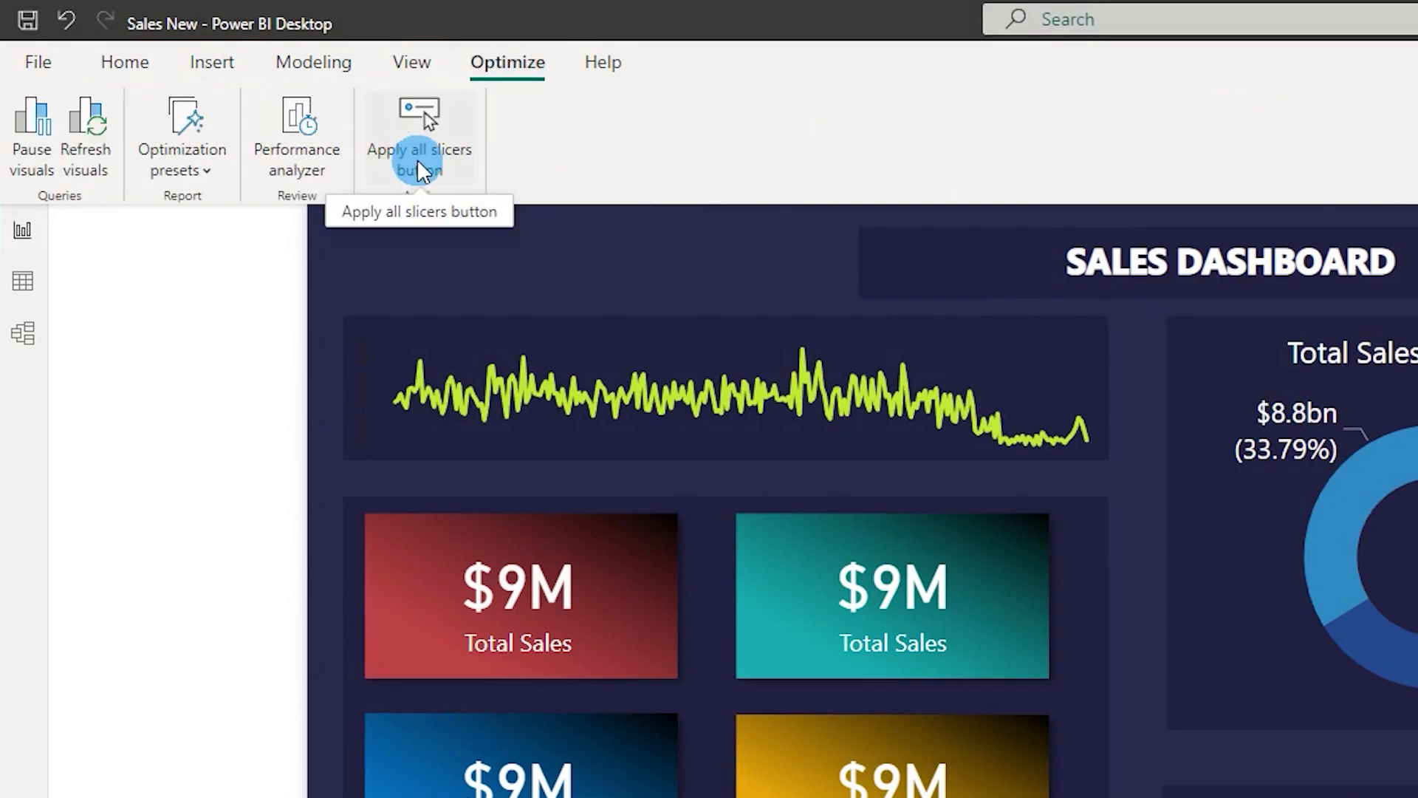
pyautogui.click(430, 155)
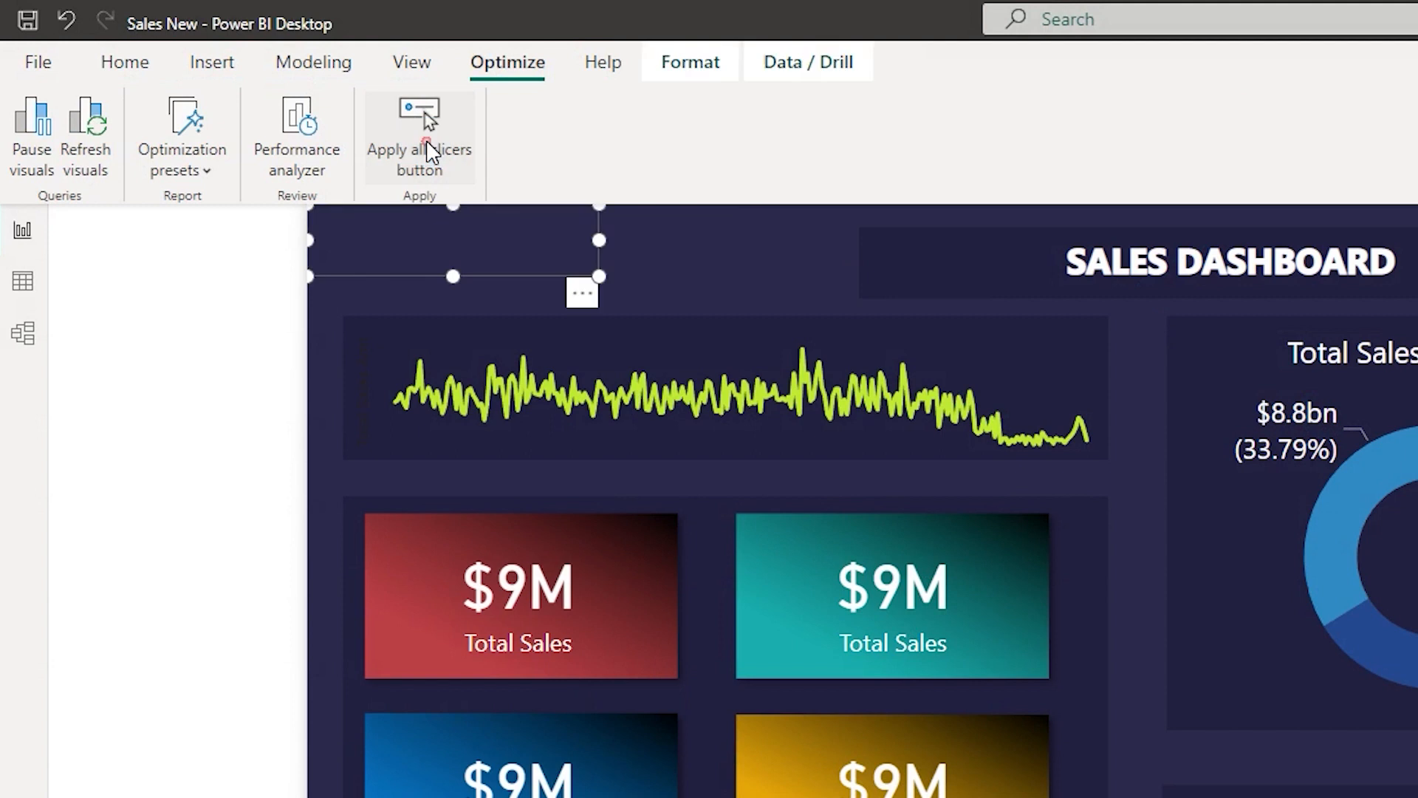
pyautogui.moveTo(500, 253); pyautogui.dragTo(1115, 445)
pyautogui.moveTo(1012, 419); pyautogui.dragTo(1045, 427)
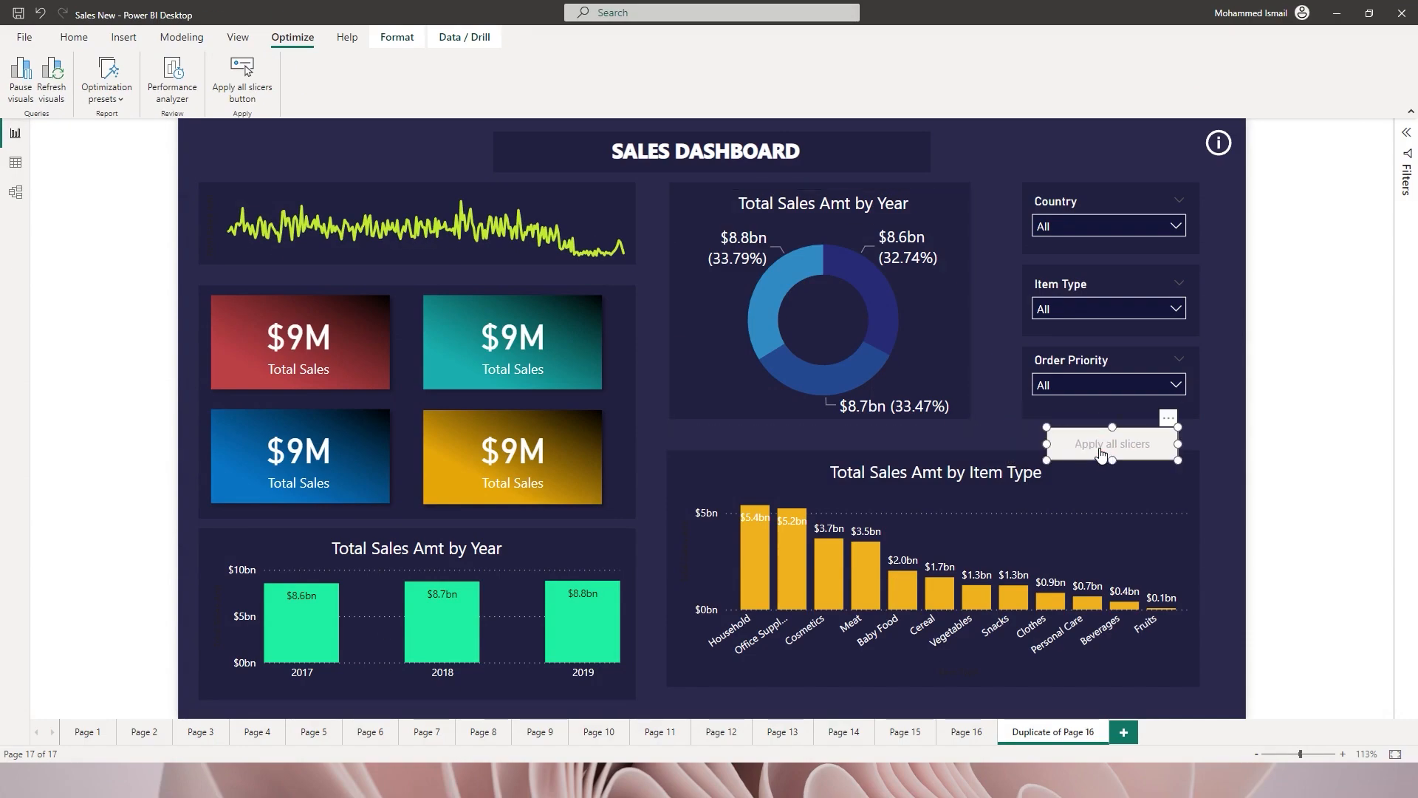
pyautogui.moveTo(1148, 435); pyautogui.dragTo(1112, 418)
# Show the Filters and Format panes while the Apply all slicers button is selected
pyautogui.click(1408, 134)
pyautogui.click(1298, 267)
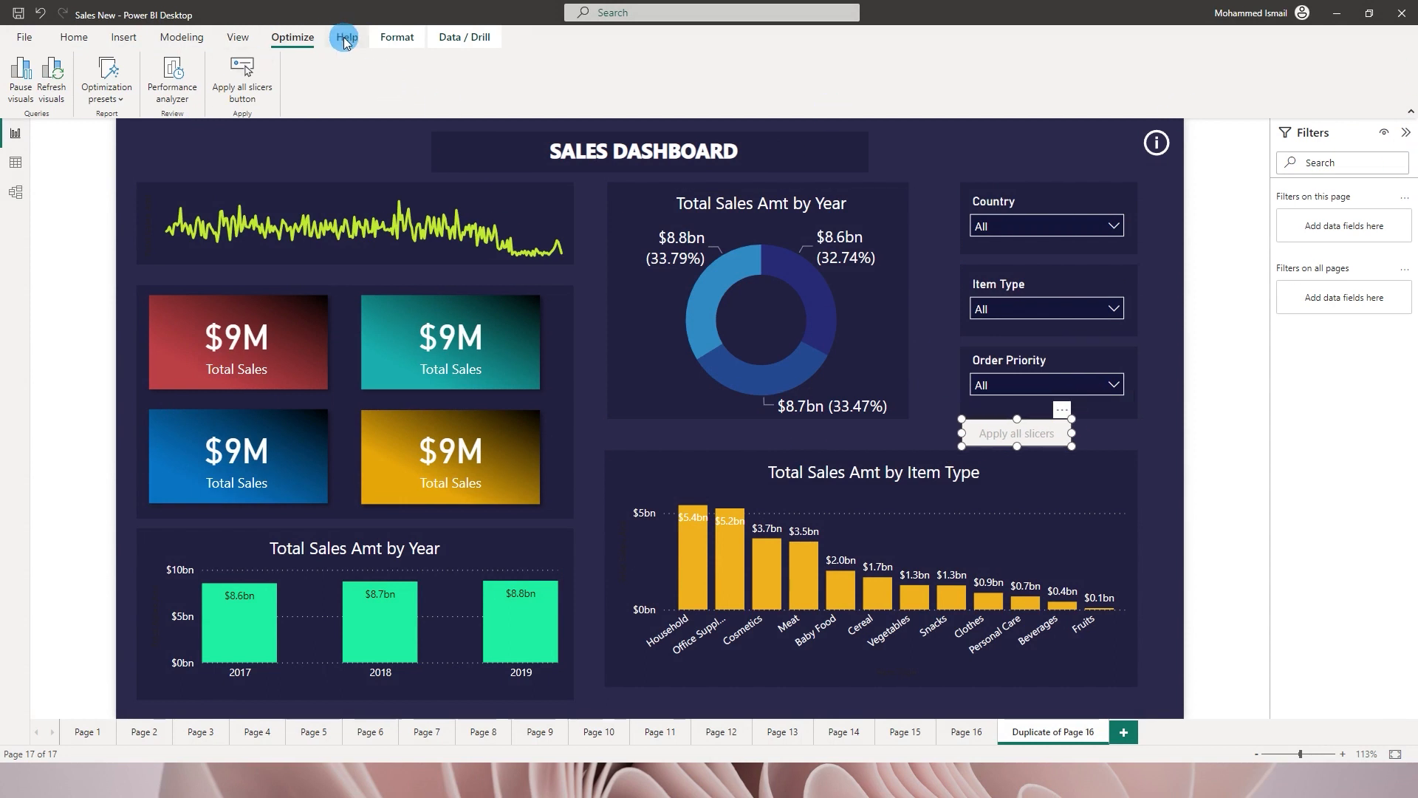
pyautogui.click(237, 38)
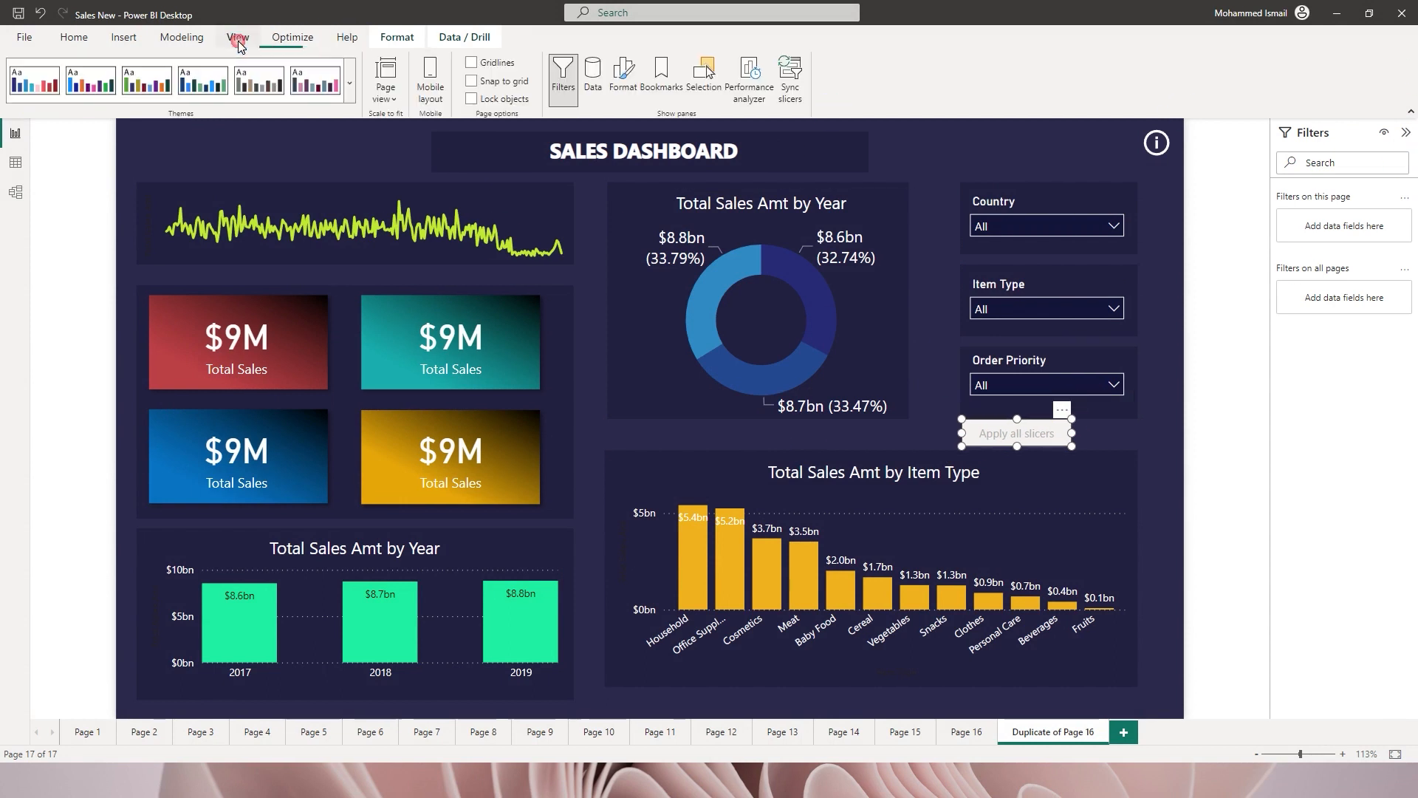
pyautogui.click(623, 80)
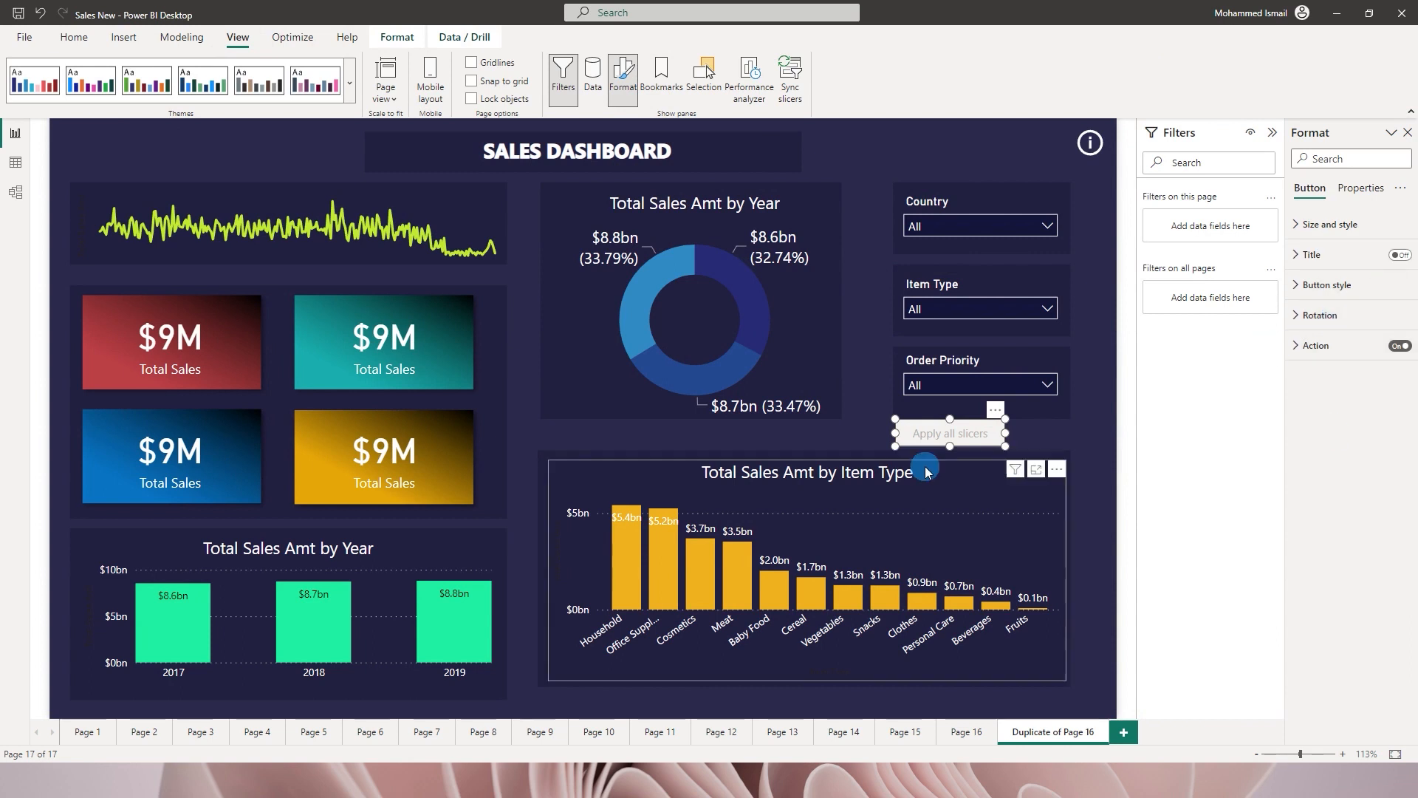
# Turn on the fill in the Apply all slicers button's style, with a red colour and 0% transparency
pyautogui.click(1303, 291)
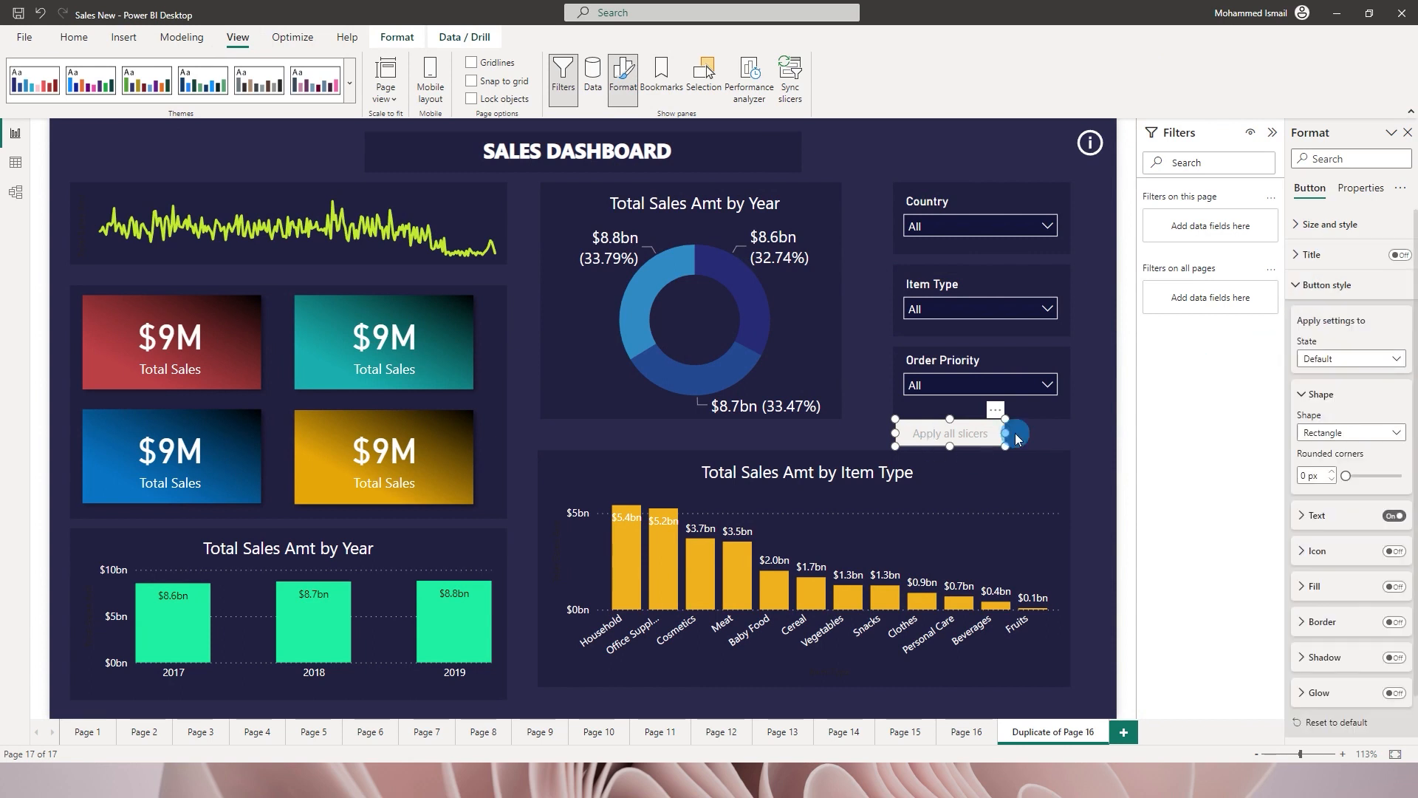
pyautogui.click(1394, 586)
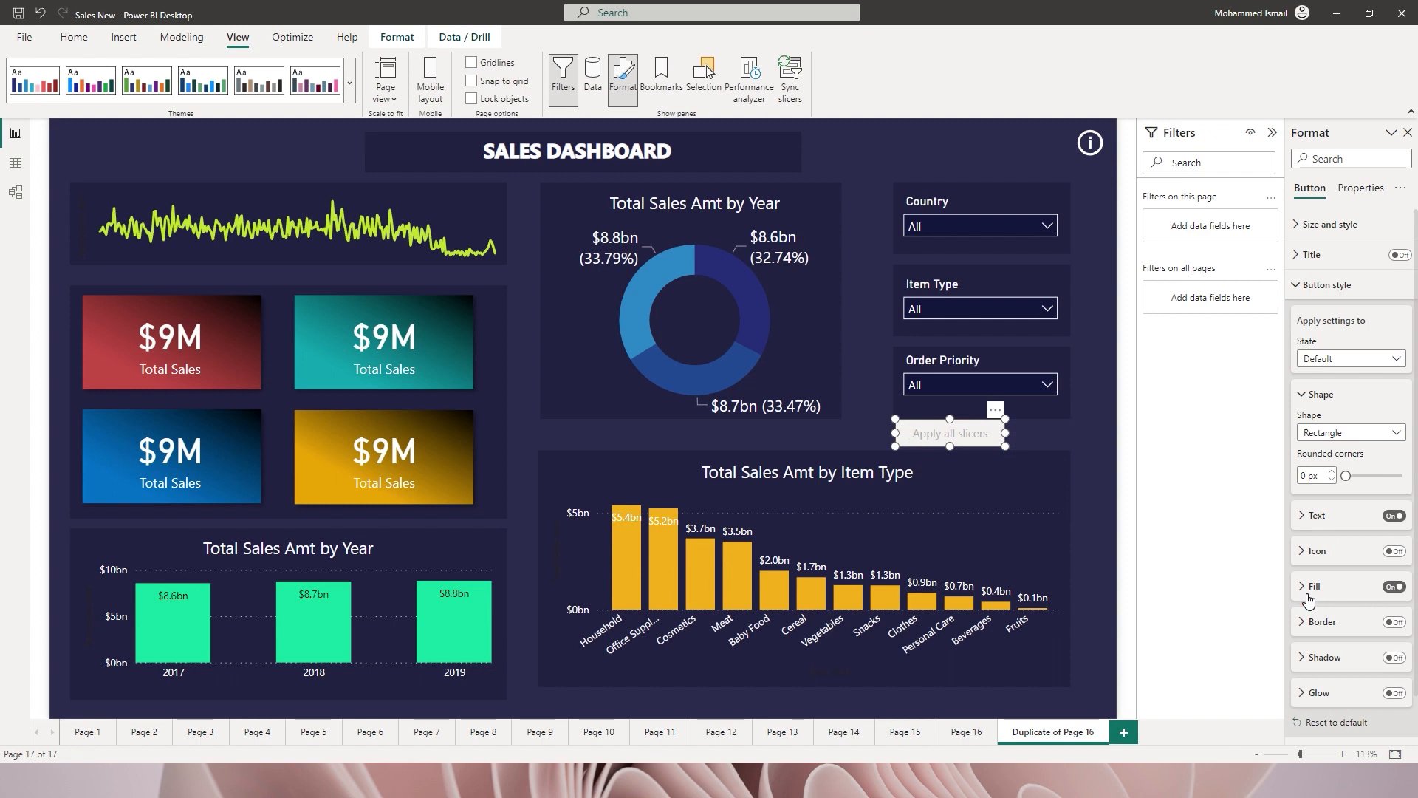
pyautogui.click(1303, 587)
pyautogui.scroll(-2, 1340, 591)
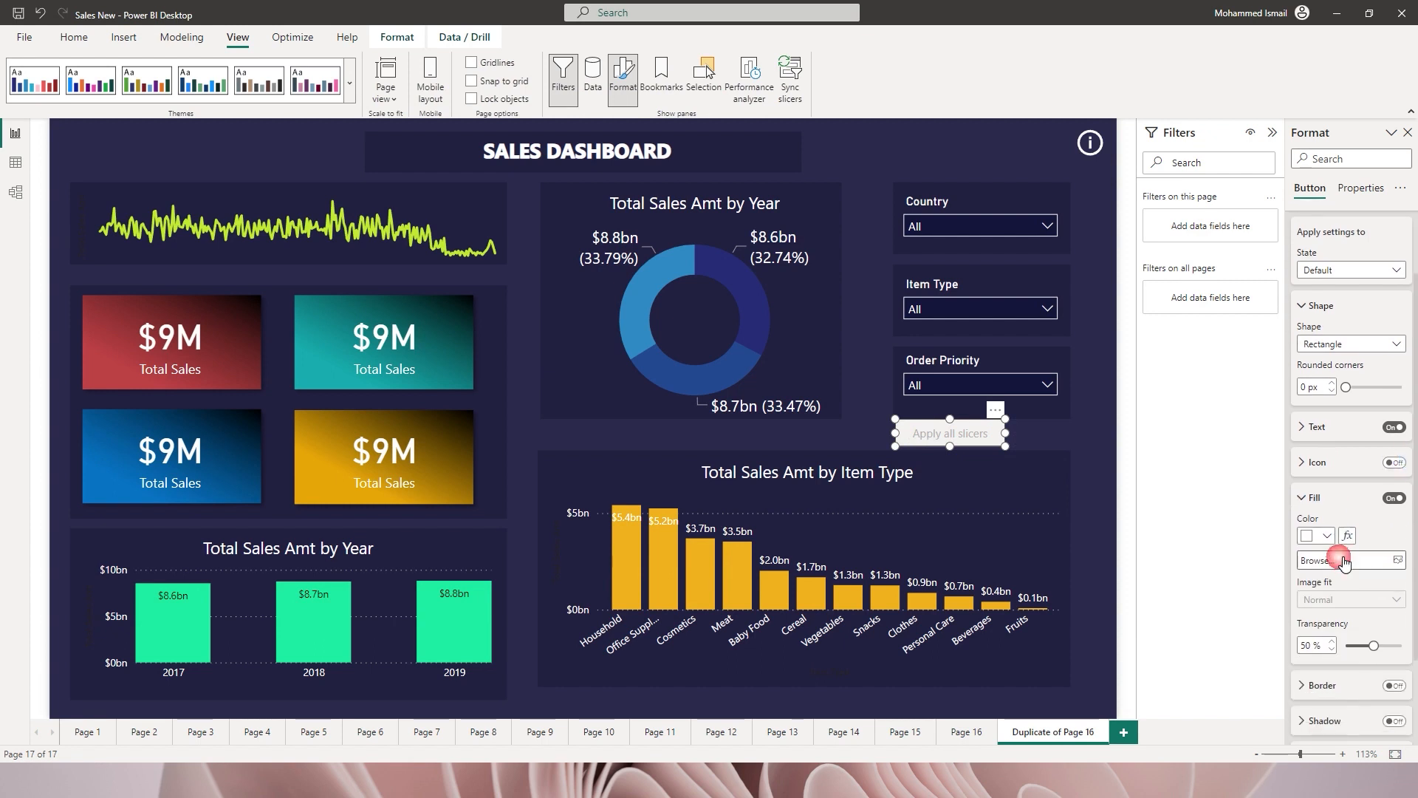
pyautogui.click(1328, 537)
pyautogui.click(1270, 301)
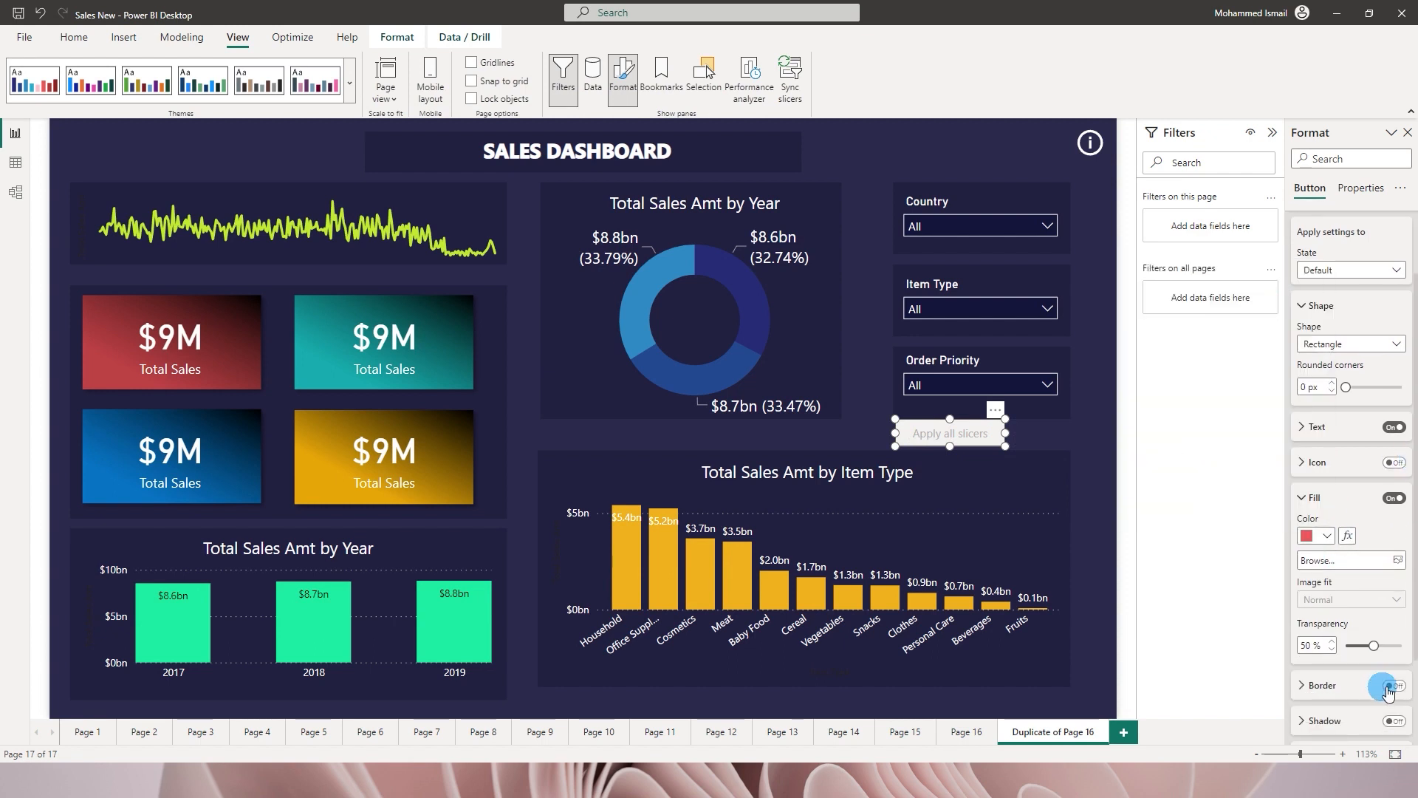
pyautogui.moveTo(1386, 655); pyautogui.dragTo(1358, 659)
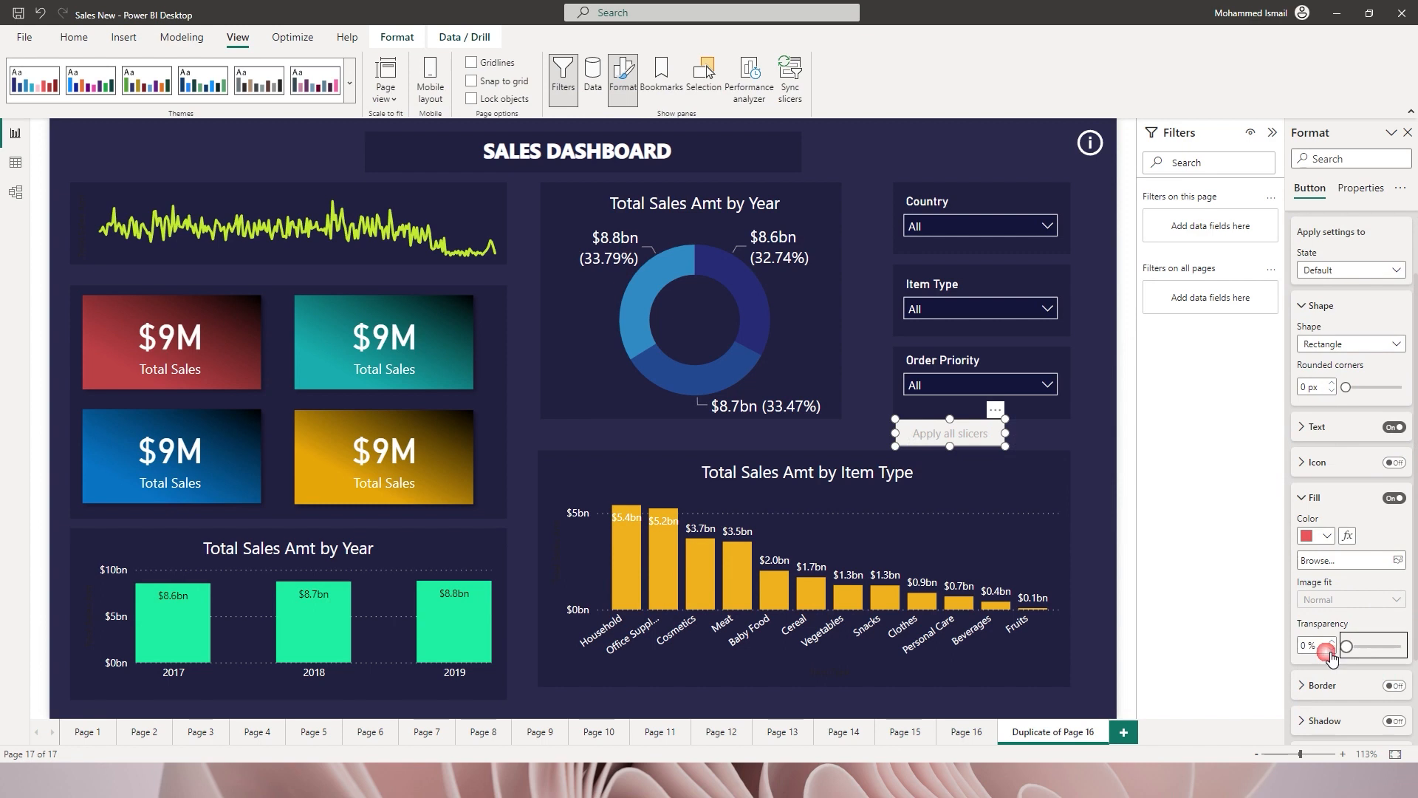
# Deselect the button and choose Andorra in the Country slicer
pyautogui.click(1068, 427)
pyautogui.click(971, 432)
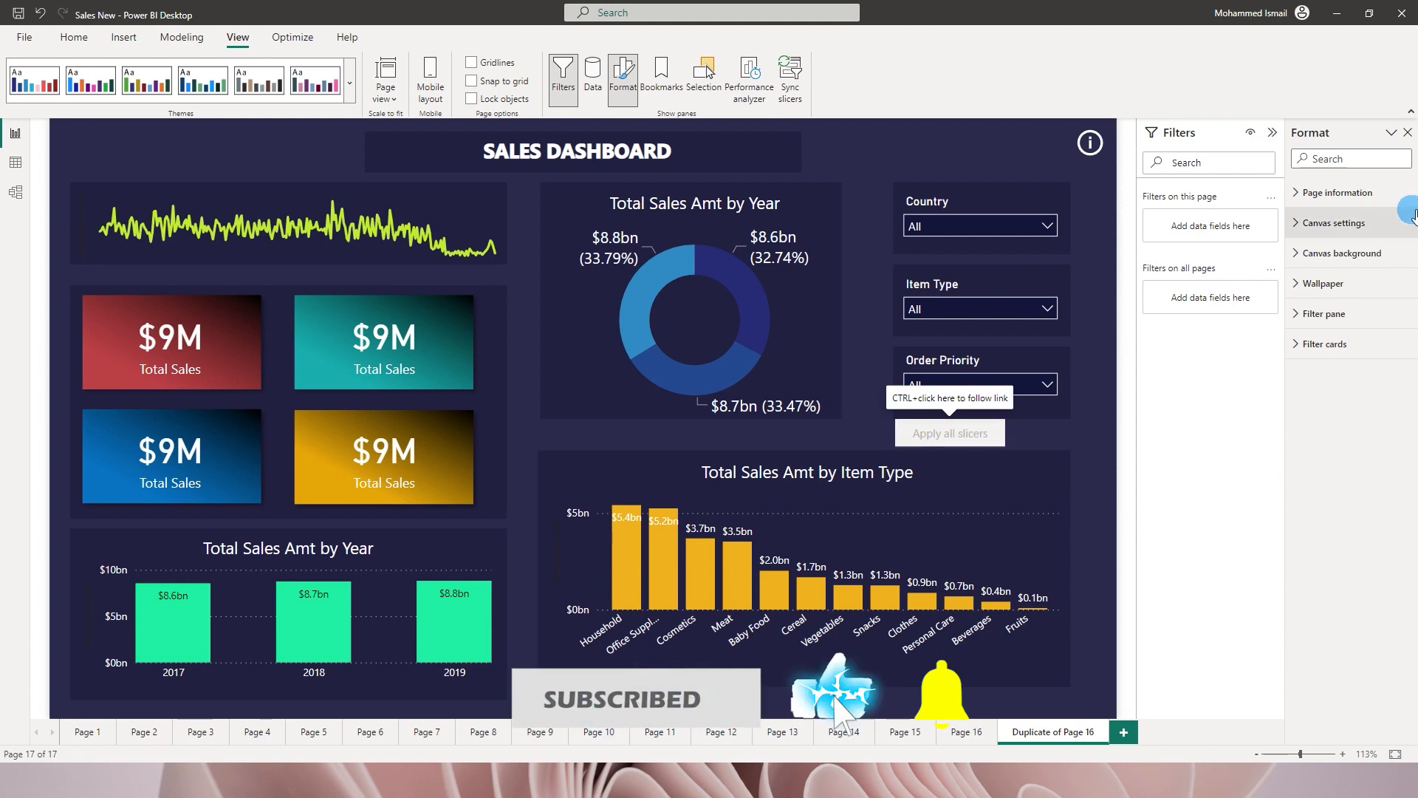
pyautogui.click(1001, 432)
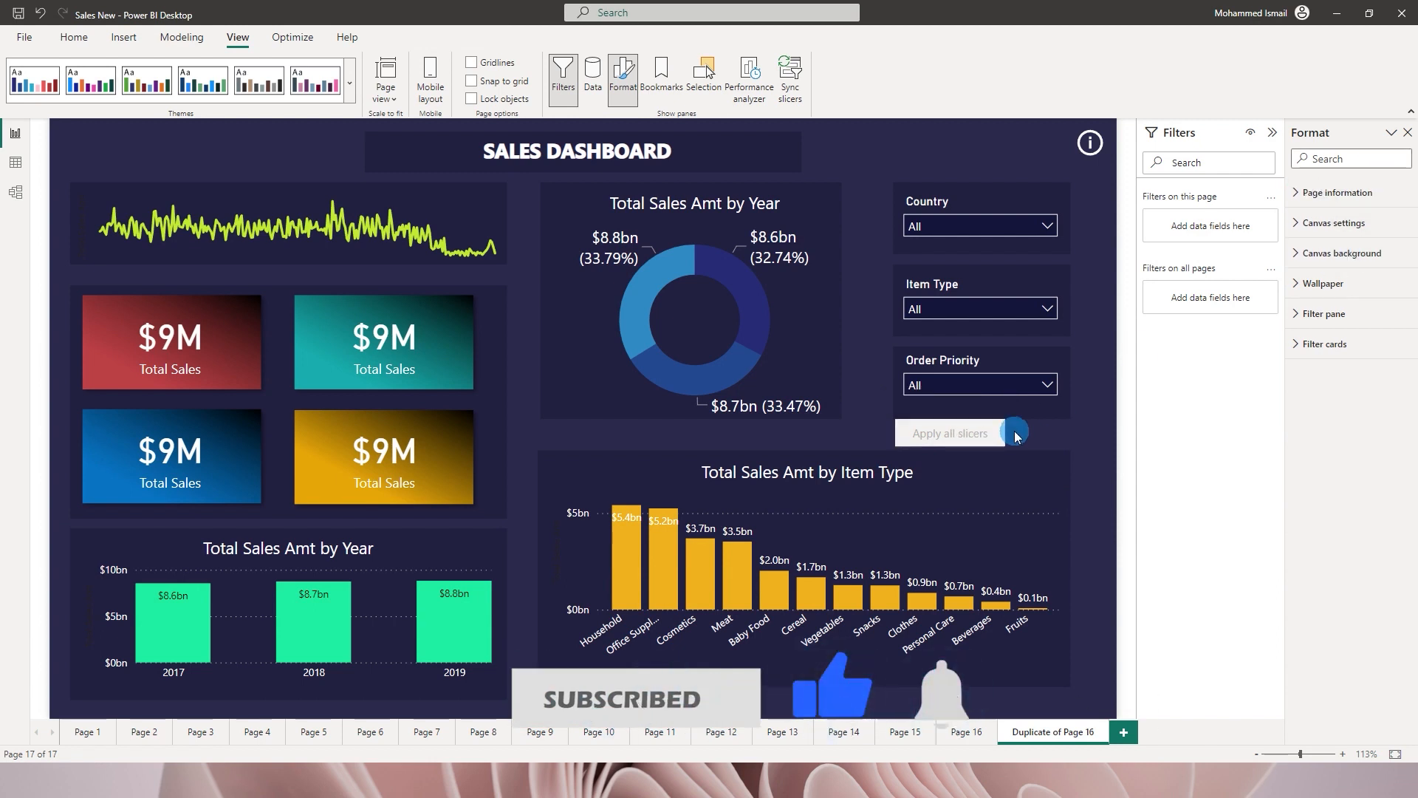
pyautogui.click(984, 225)
pyautogui.click(956, 294)
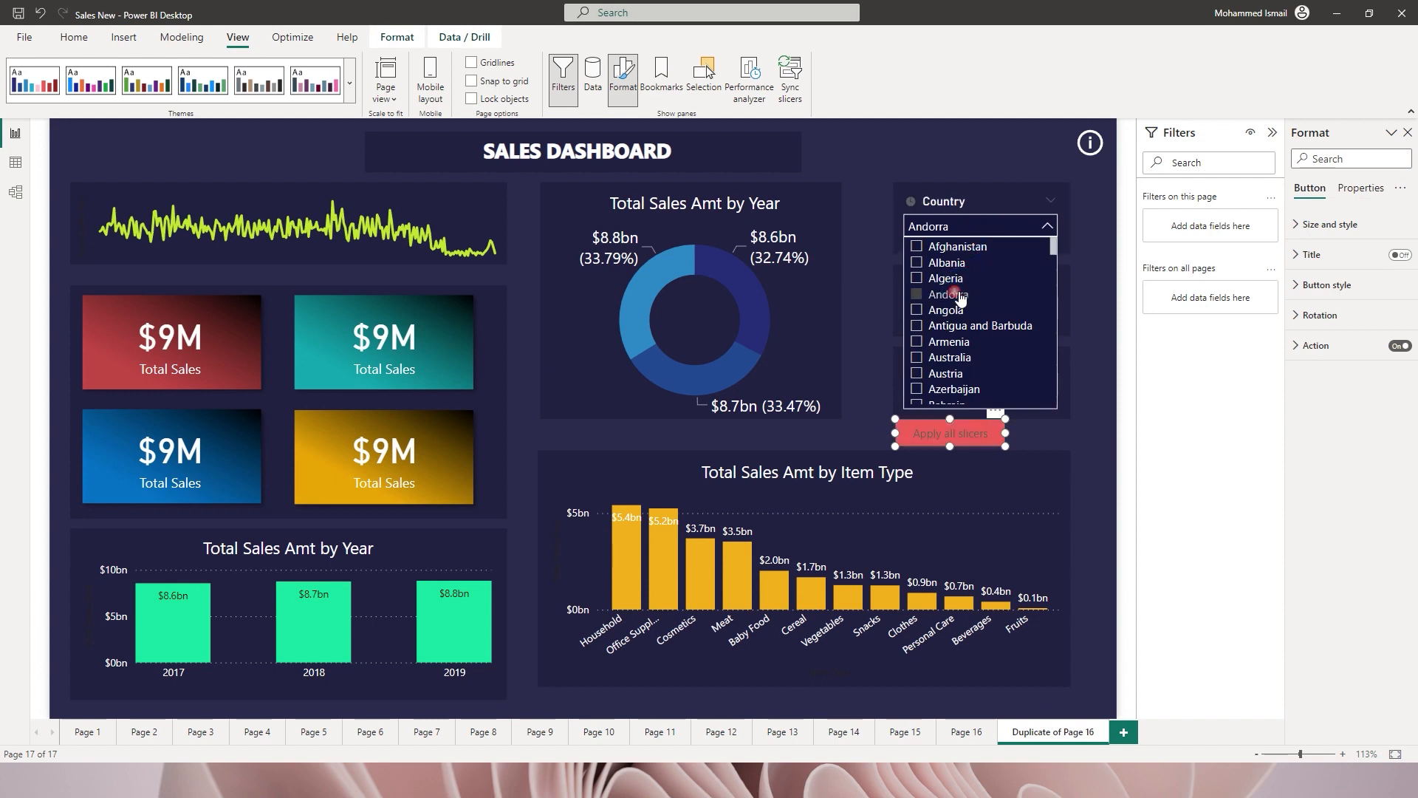
pyautogui.click(1090, 285)
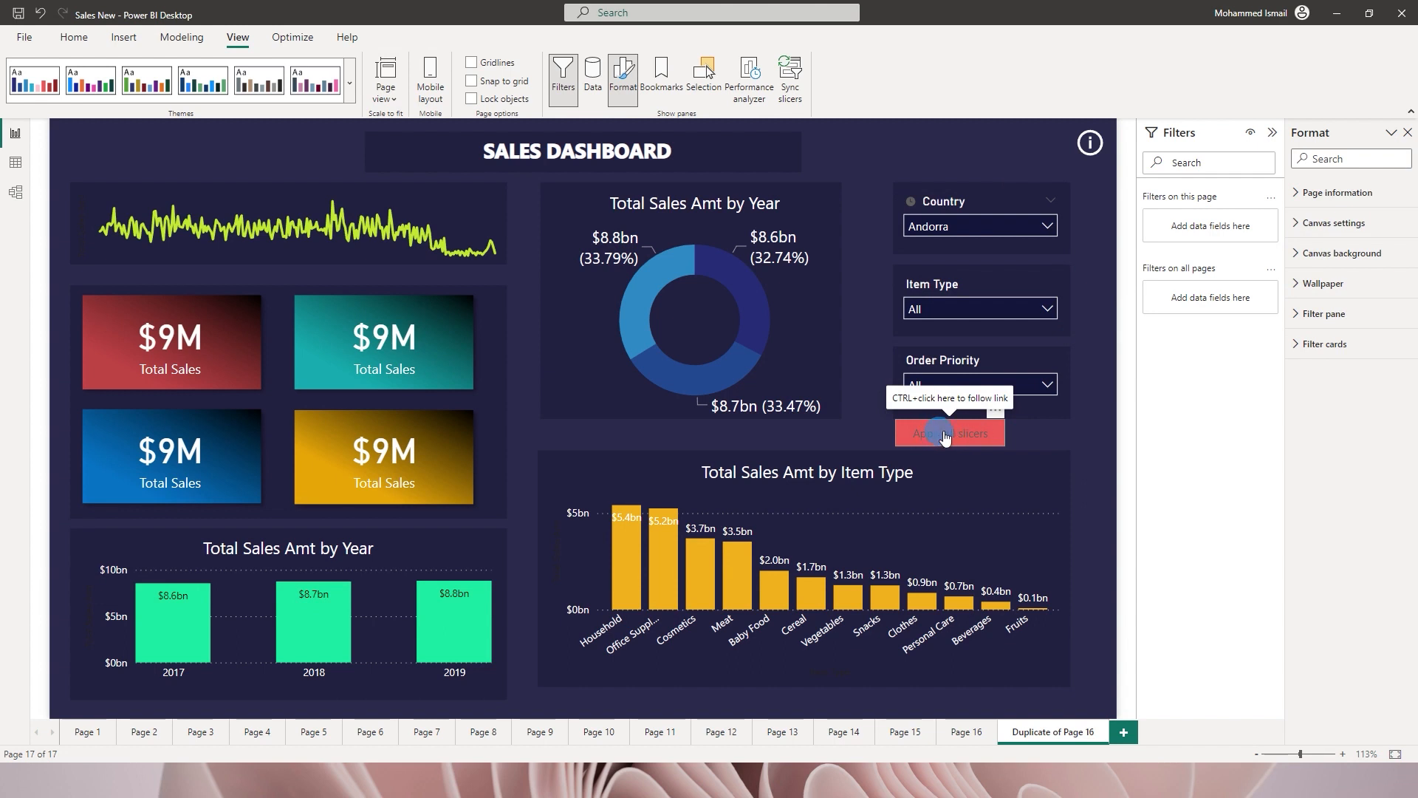
# Apply the pending Country selection to all visuals with the new Apply all slicers button
pyautogui.click(943, 317)
pyautogui.click(913, 214)
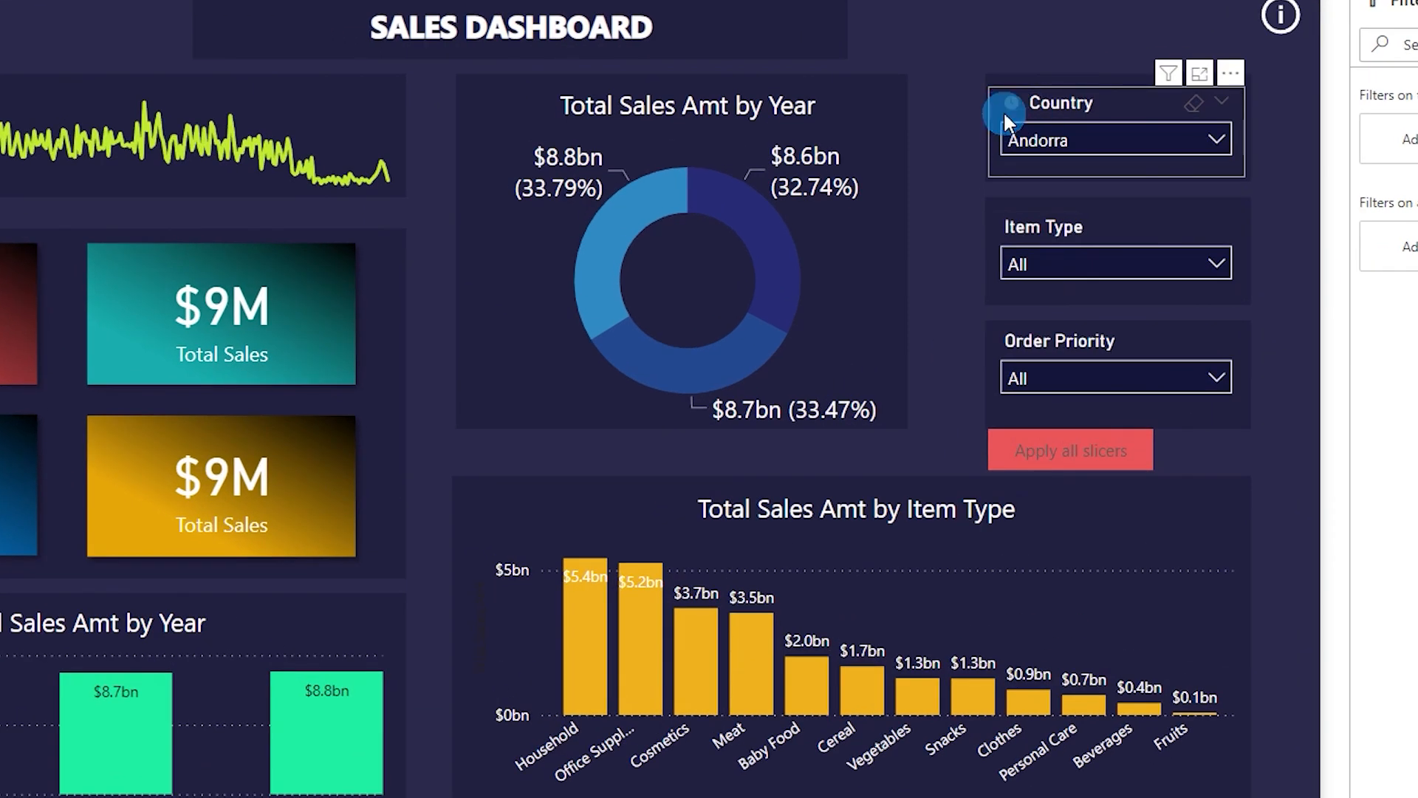
pyautogui.click(1068, 451)
pyautogui.click(1073, 455)
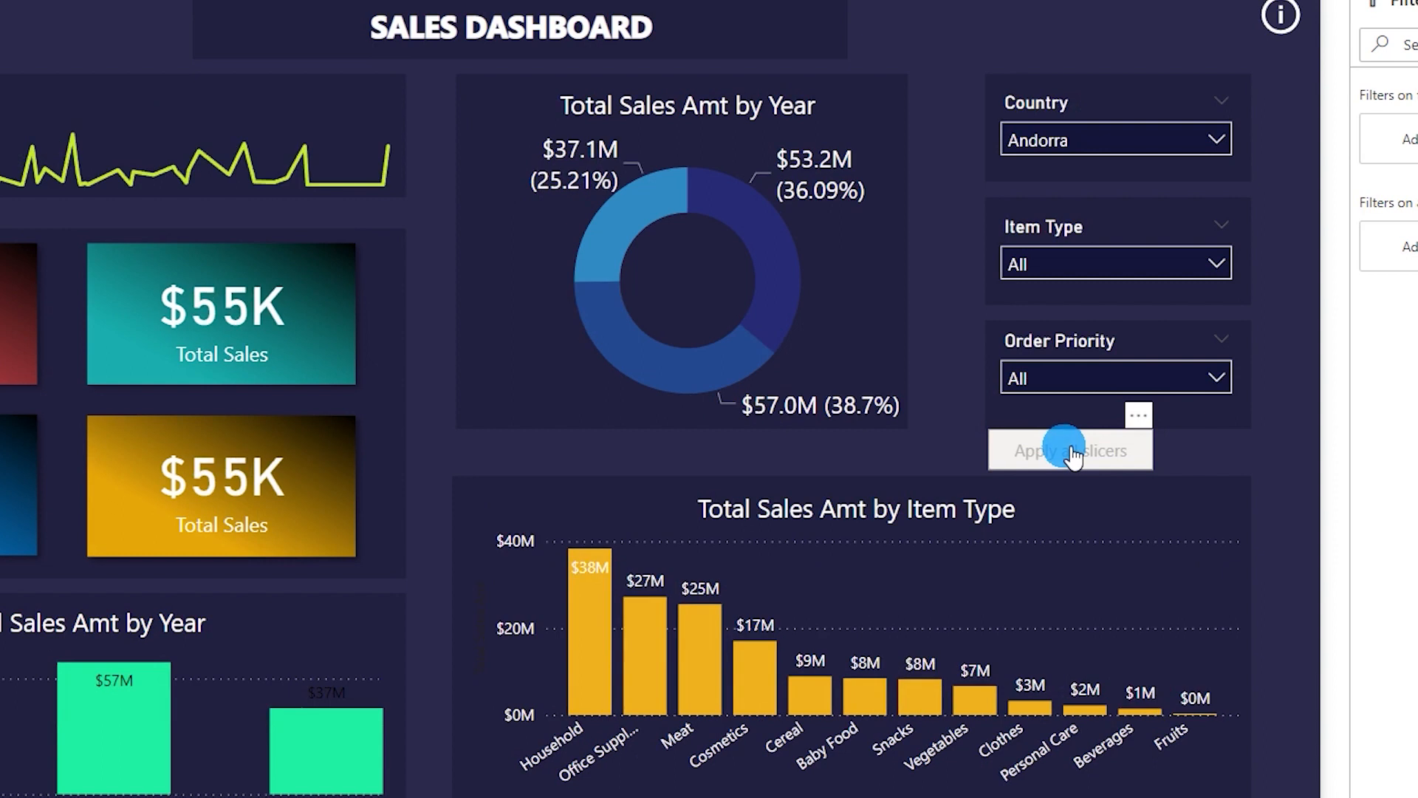
pyautogui.click(1134, 134)
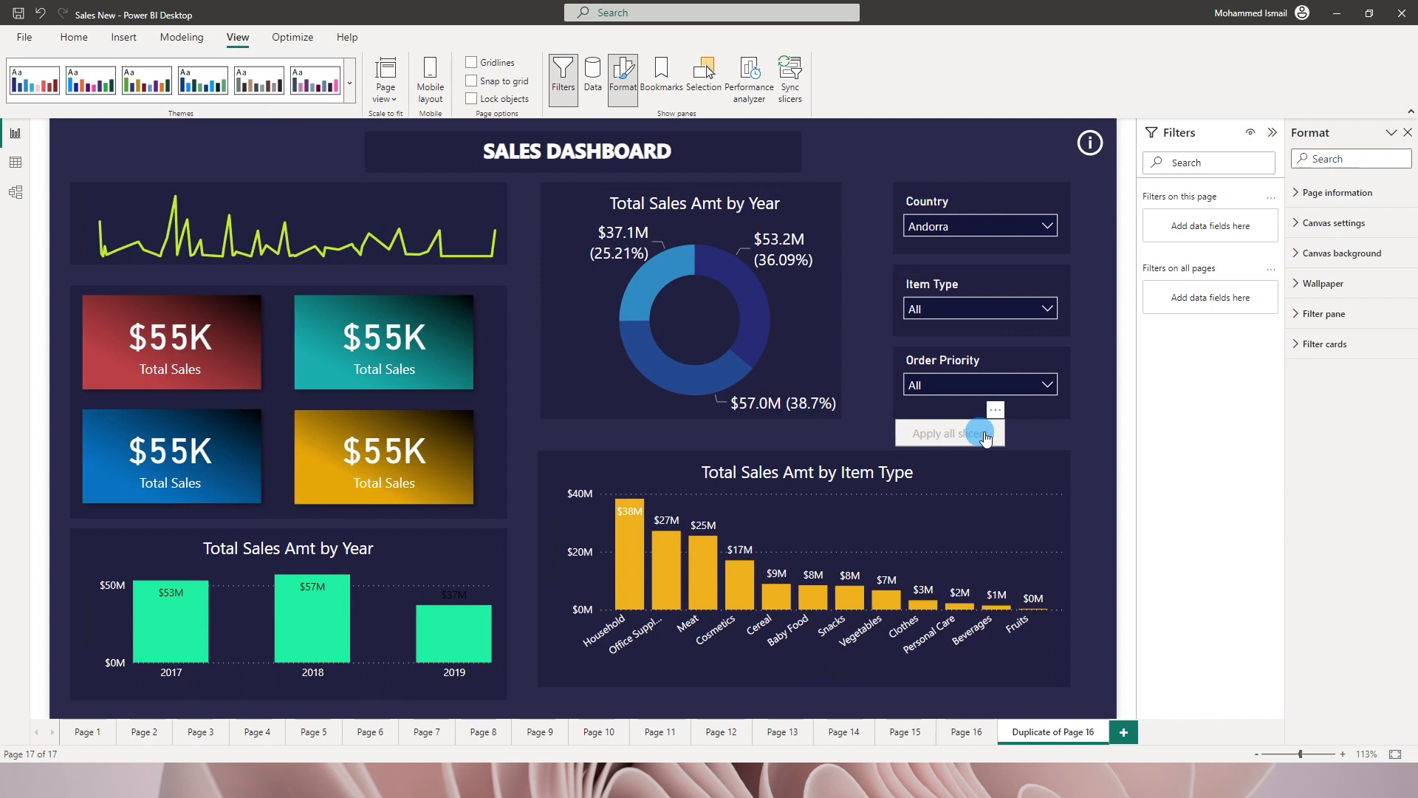
pyautogui.click(571, 314)
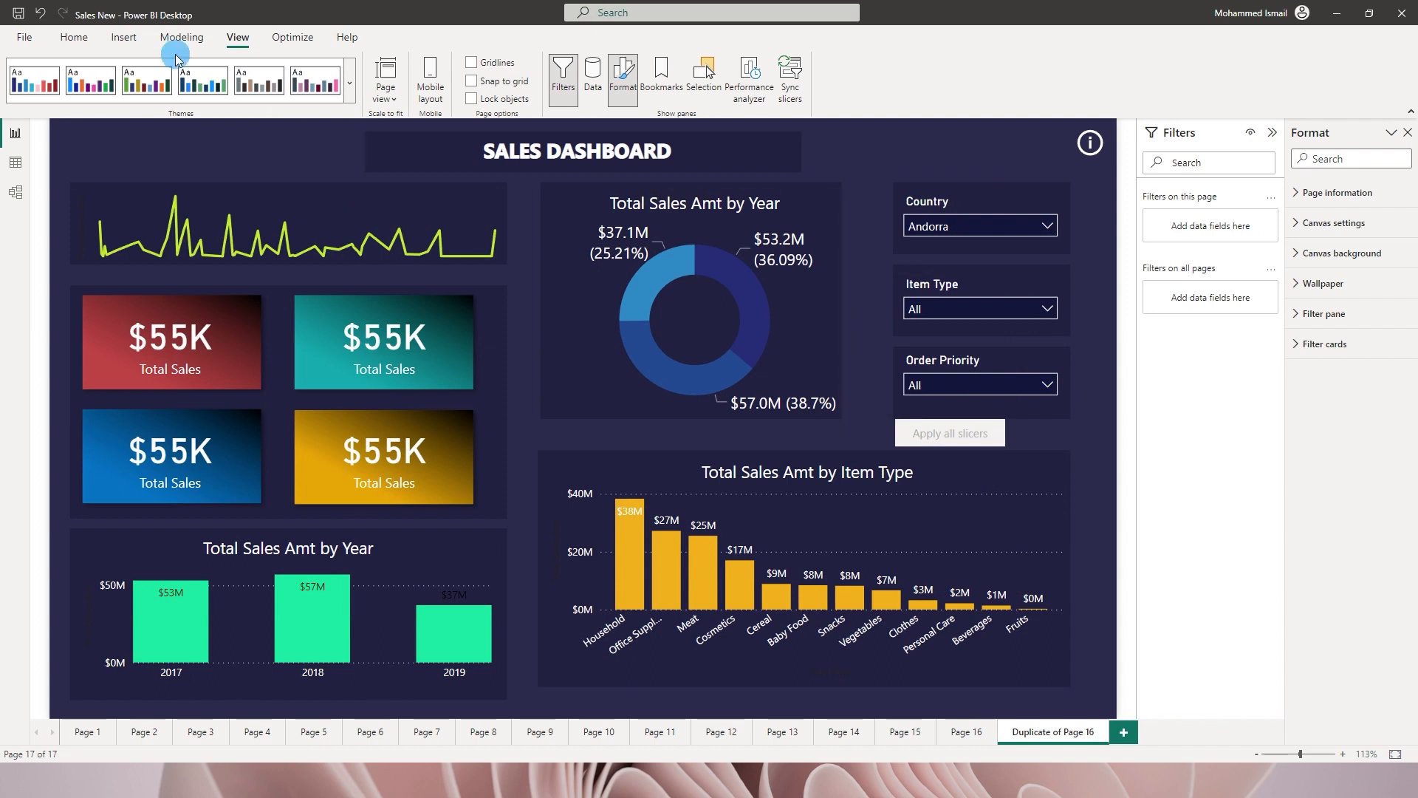
# Insert a Clear all slicers button, shrink it and place it beside the Apply all slicers button
pyautogui.click(122, 38)
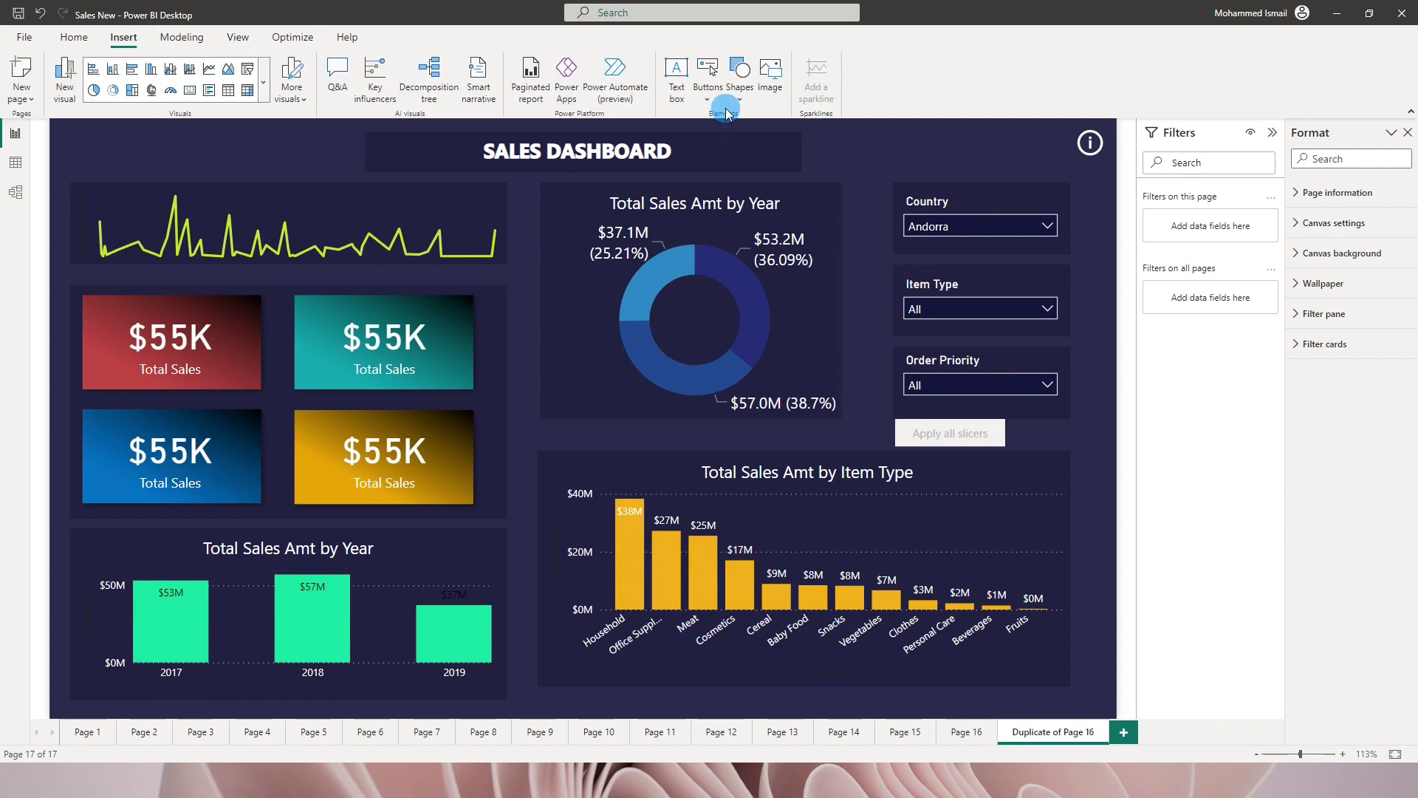
pyautogui.click(707, 87)
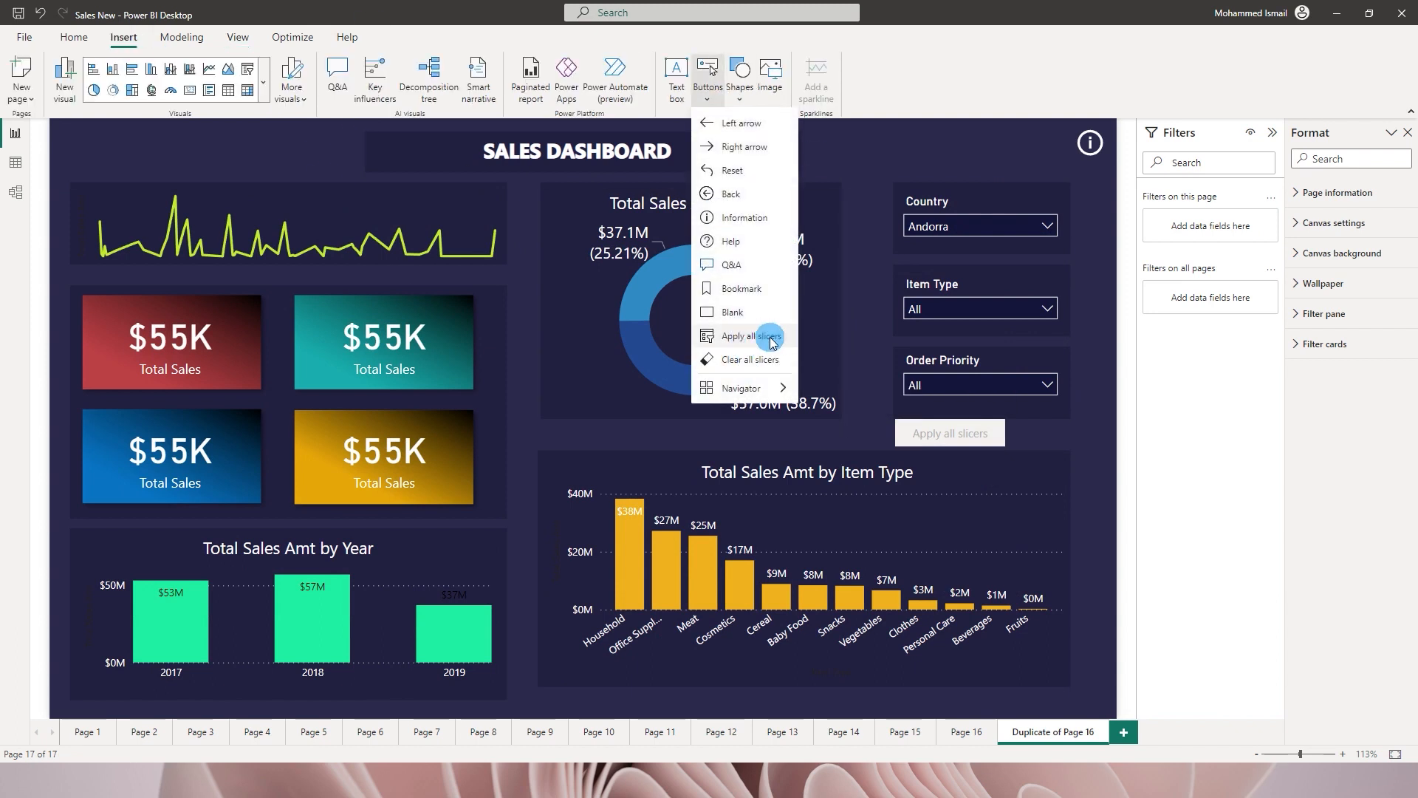
pyautogui.click(740, 359)
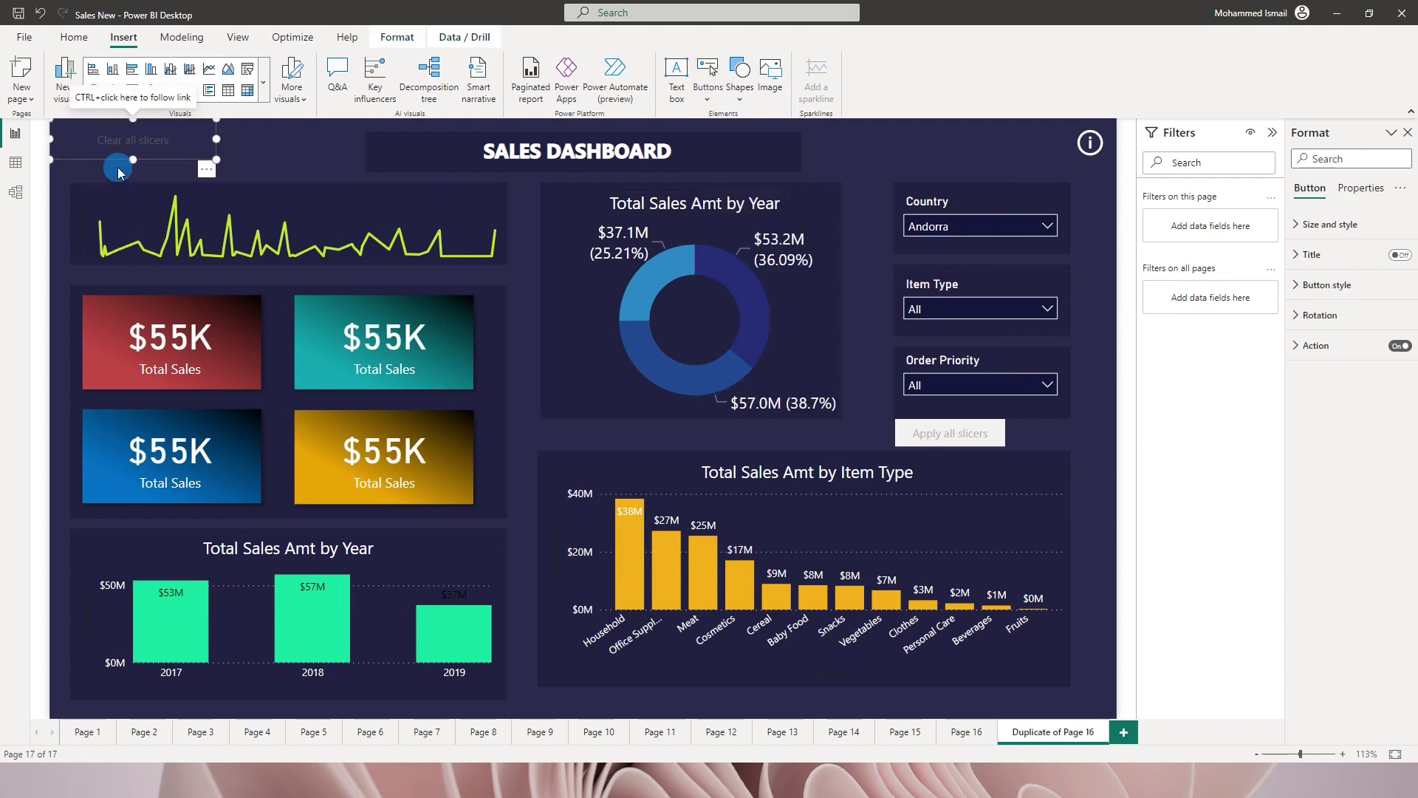
pyautogui.moveTo(140, 152); pyautogui.dragTo(990, 424)
pyautogui.moveTo(903, 392); pyautogui.dragTo(1064, 443)
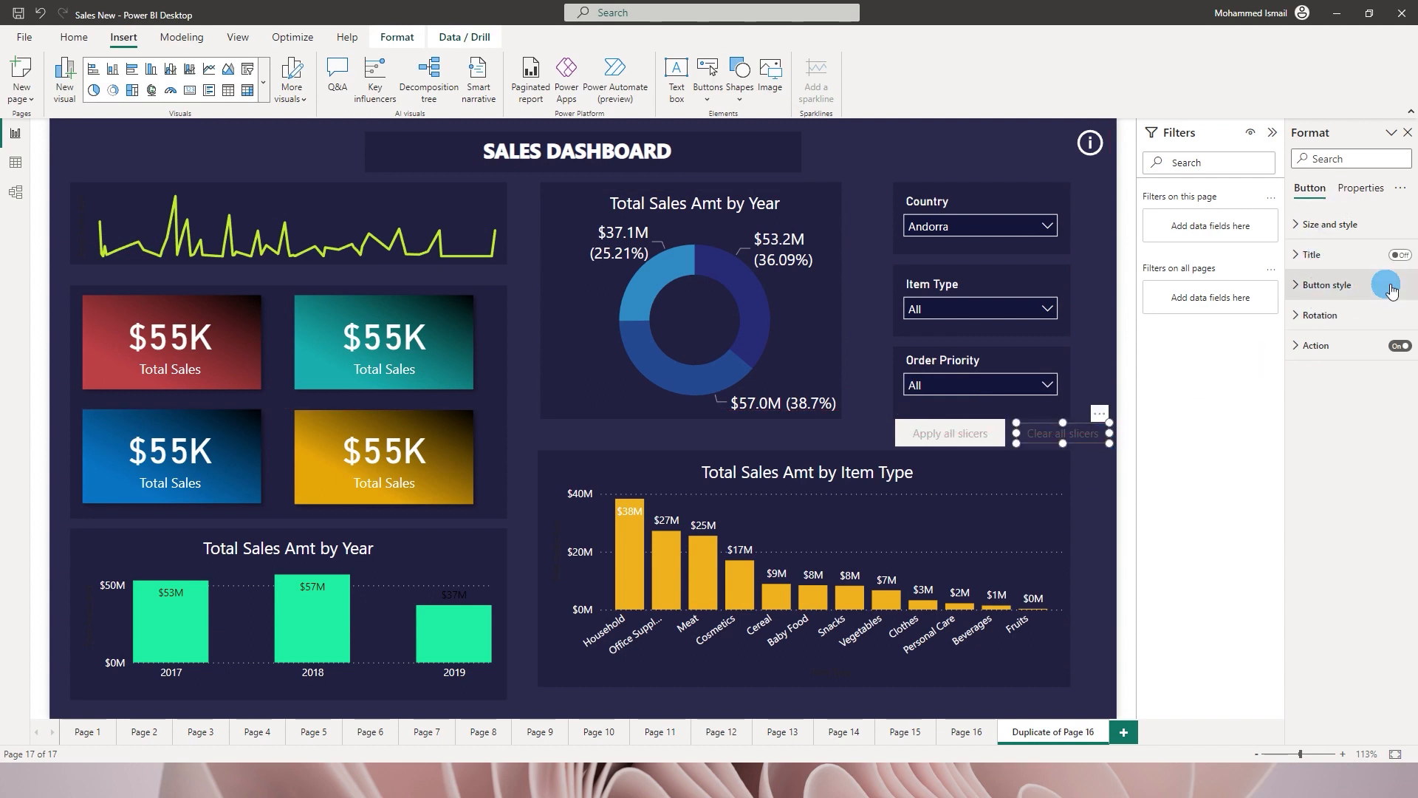
# Turn on the fill in the Clear all slicers button's style, with a light teal colour and no transparency, and deselect the button
pyautogui.click(1309, 287)
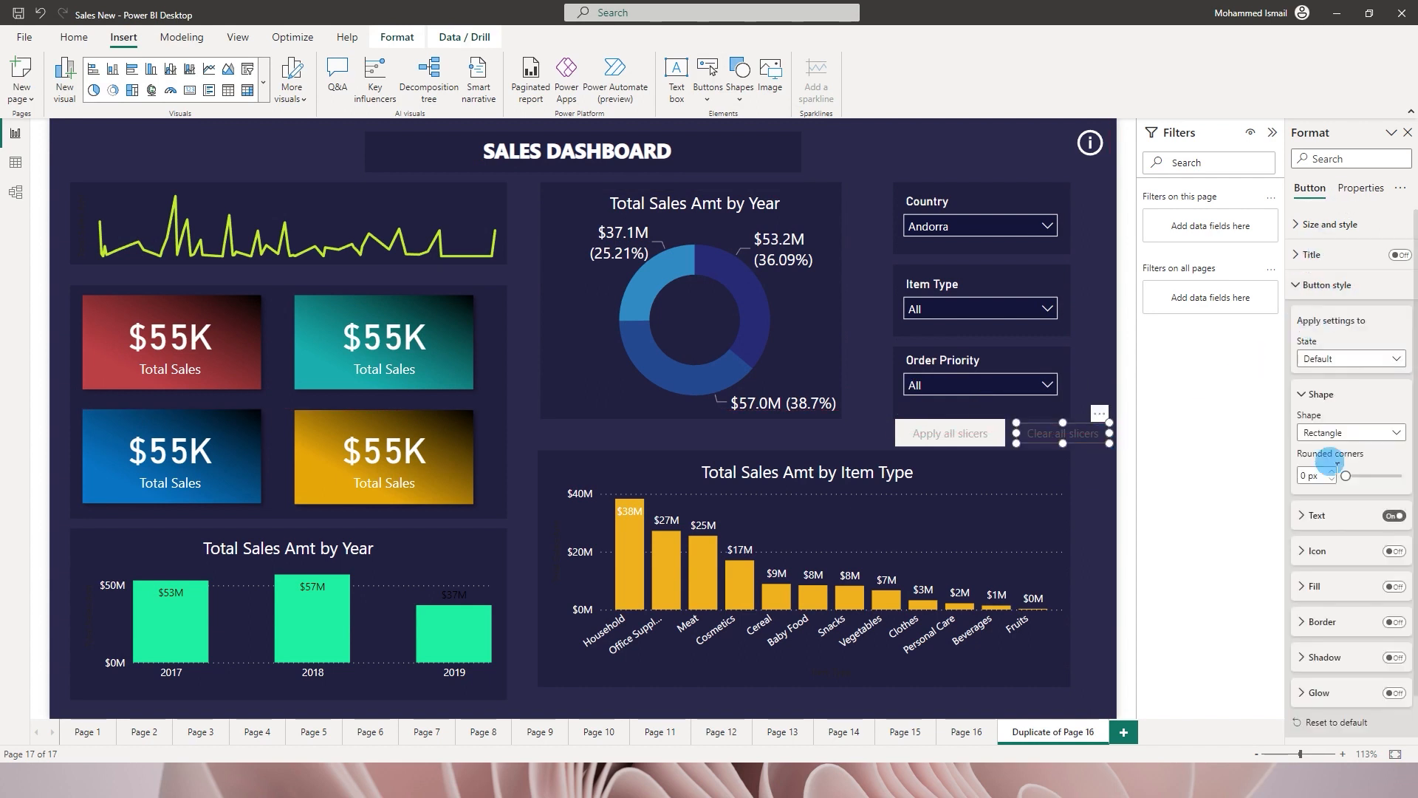
pyautogui.click(1394, 586)
pyautogui.click(1321, 624)
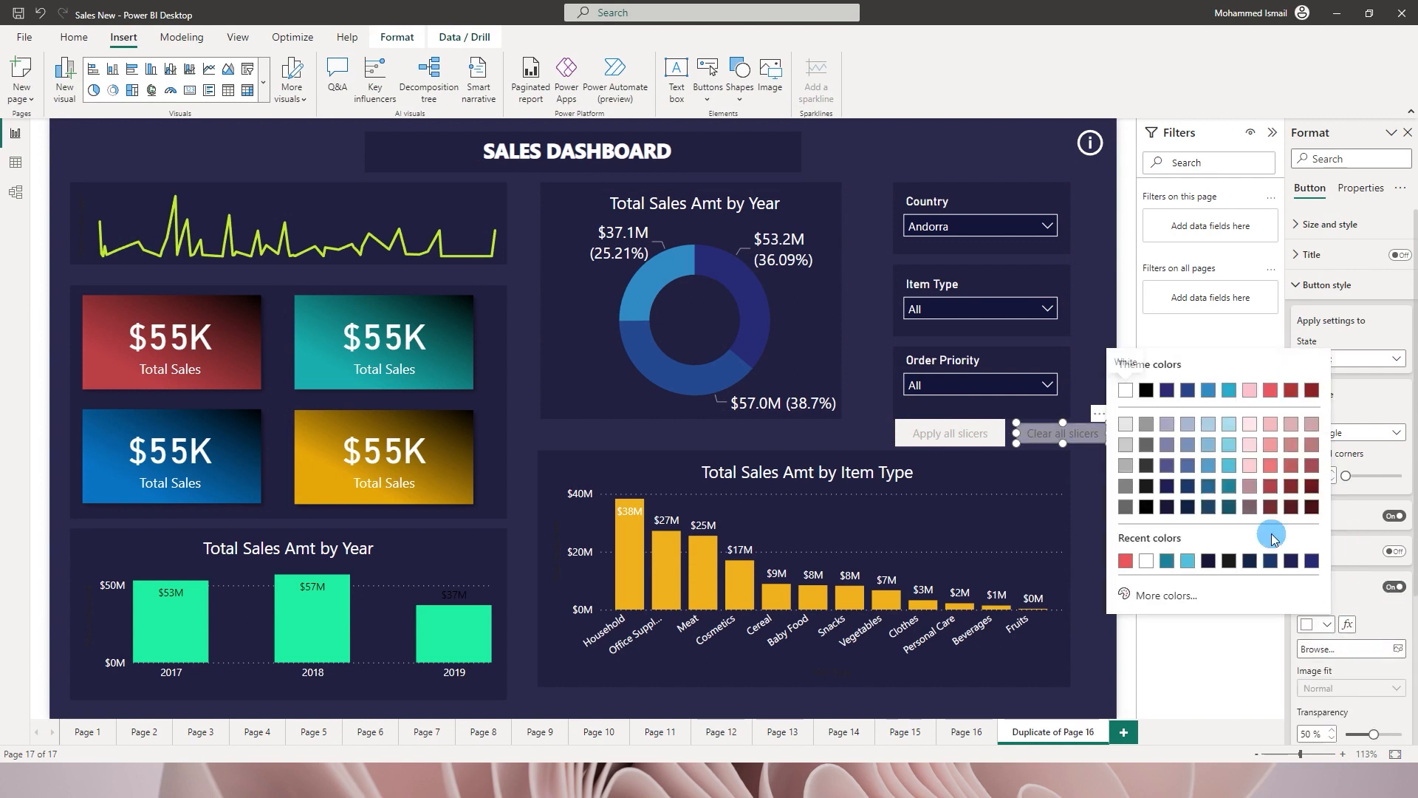
pyautogui.click(1228, 423)
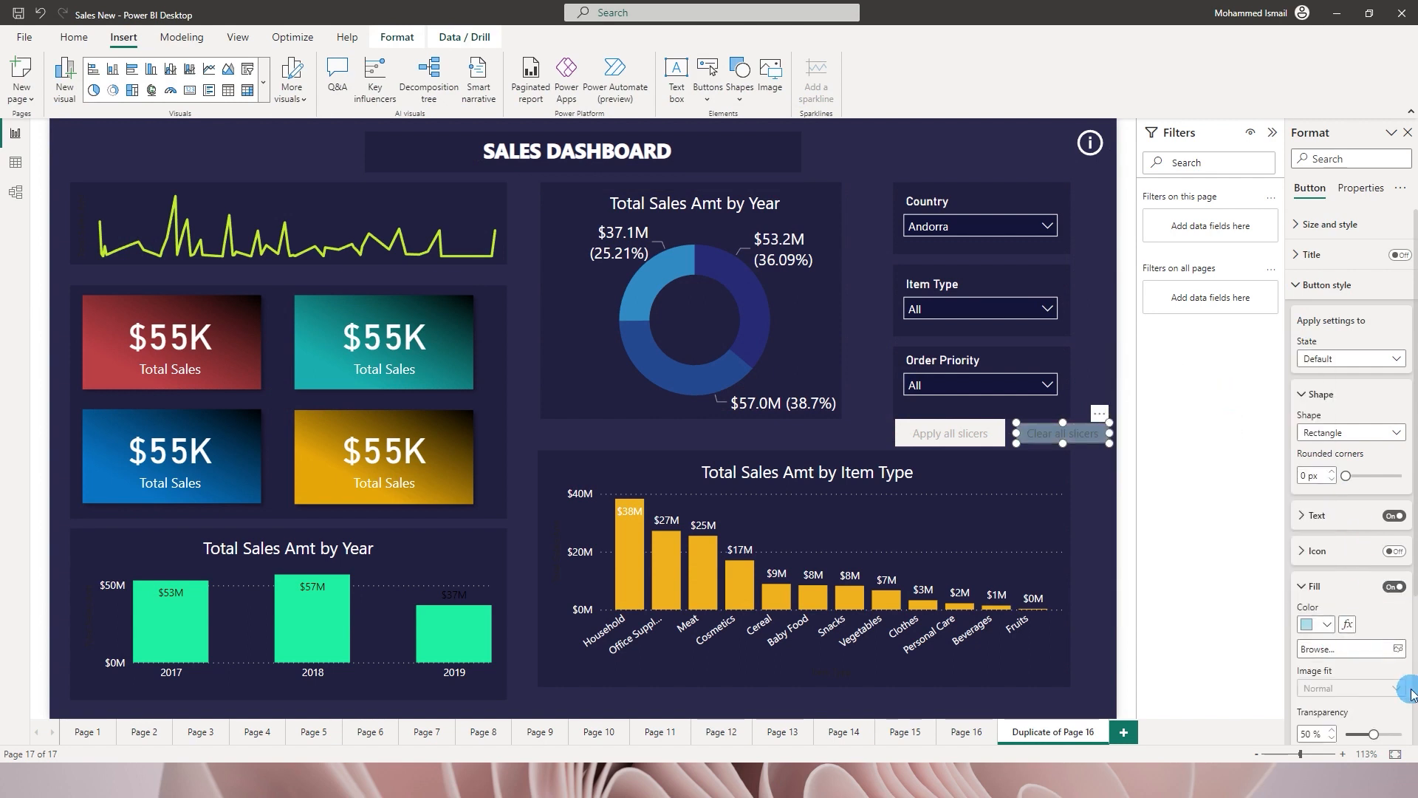
pyautogui.moveTo(1374, 734); pyautogui.dragTo(1347, 733)
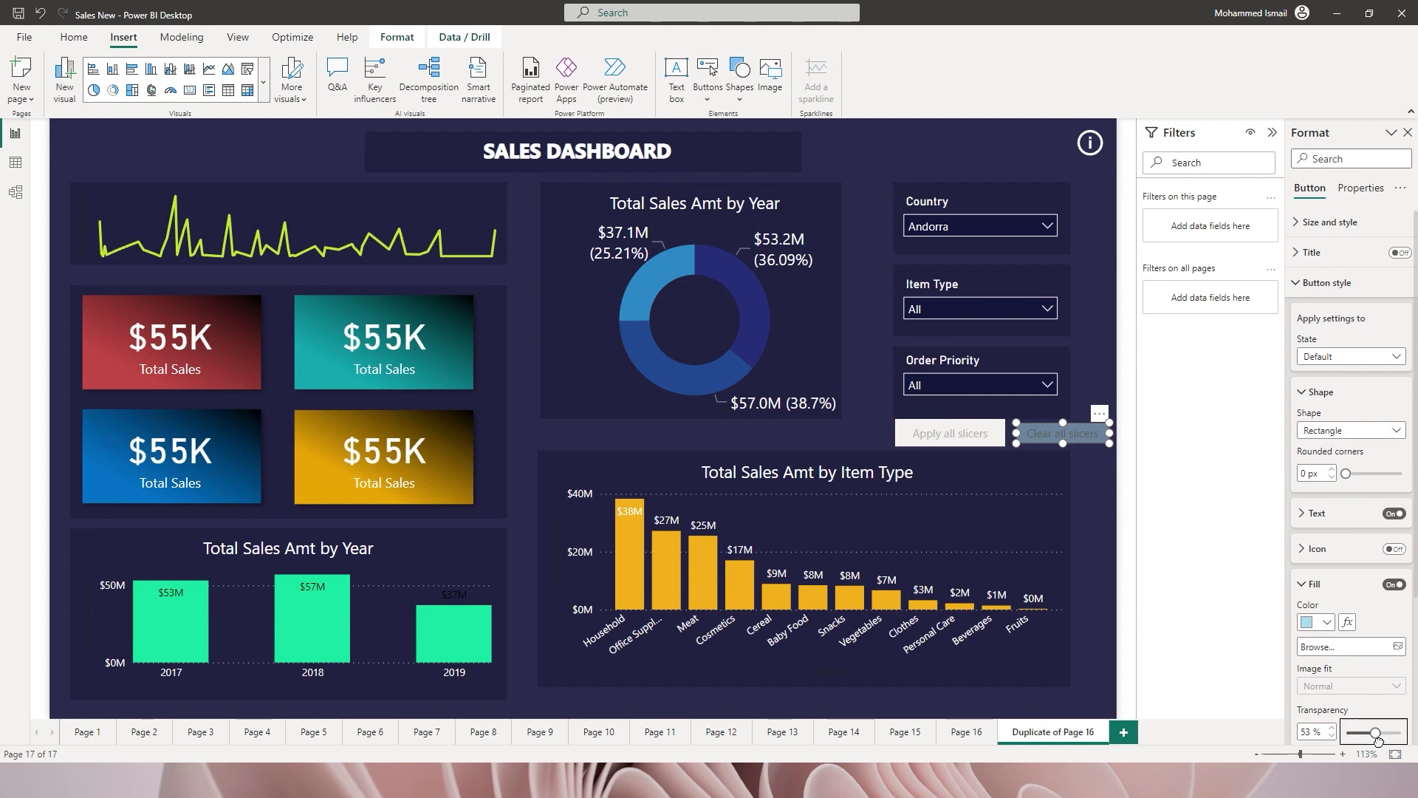
pyautogui.click(1100, 376)
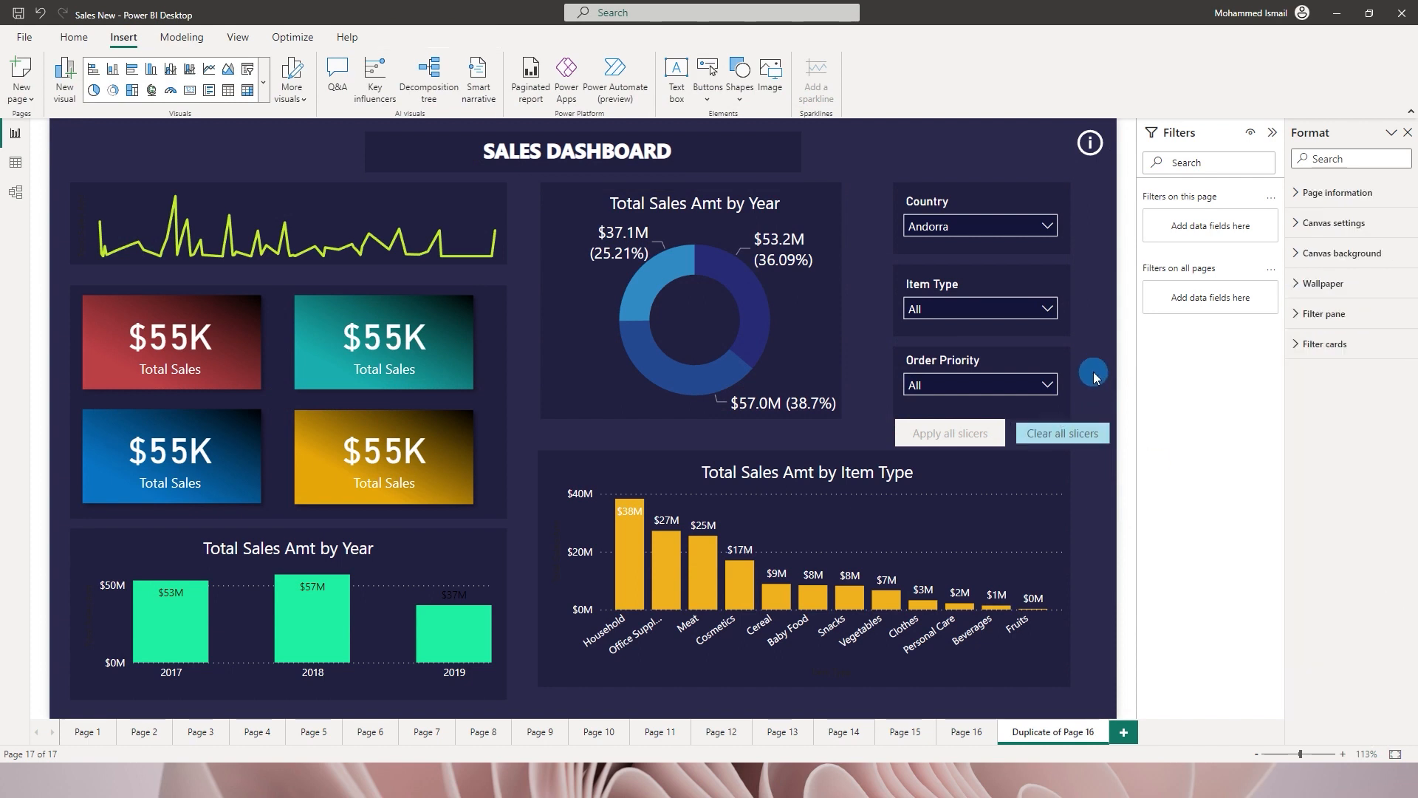
# Reset the Country selection with the new Clear all slicers button
pyautogui.keyDown('ctrl'); pyautogui.click(1062, 436); pyautogui.keyUp('ctrl')
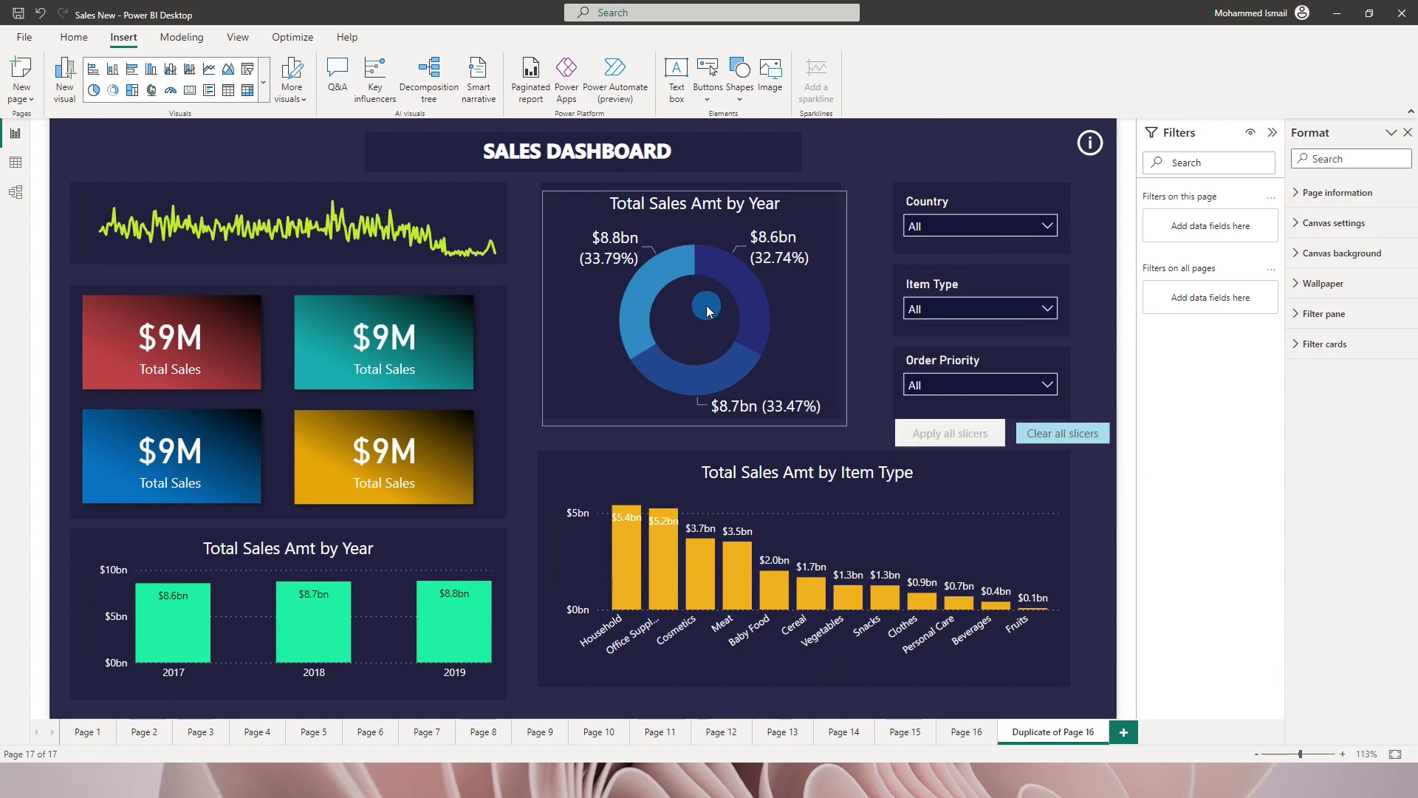
# Hide the Apply all slicers button through the page's layer list and accept the change in slicer behavior
pyautogui.click(964, 438)
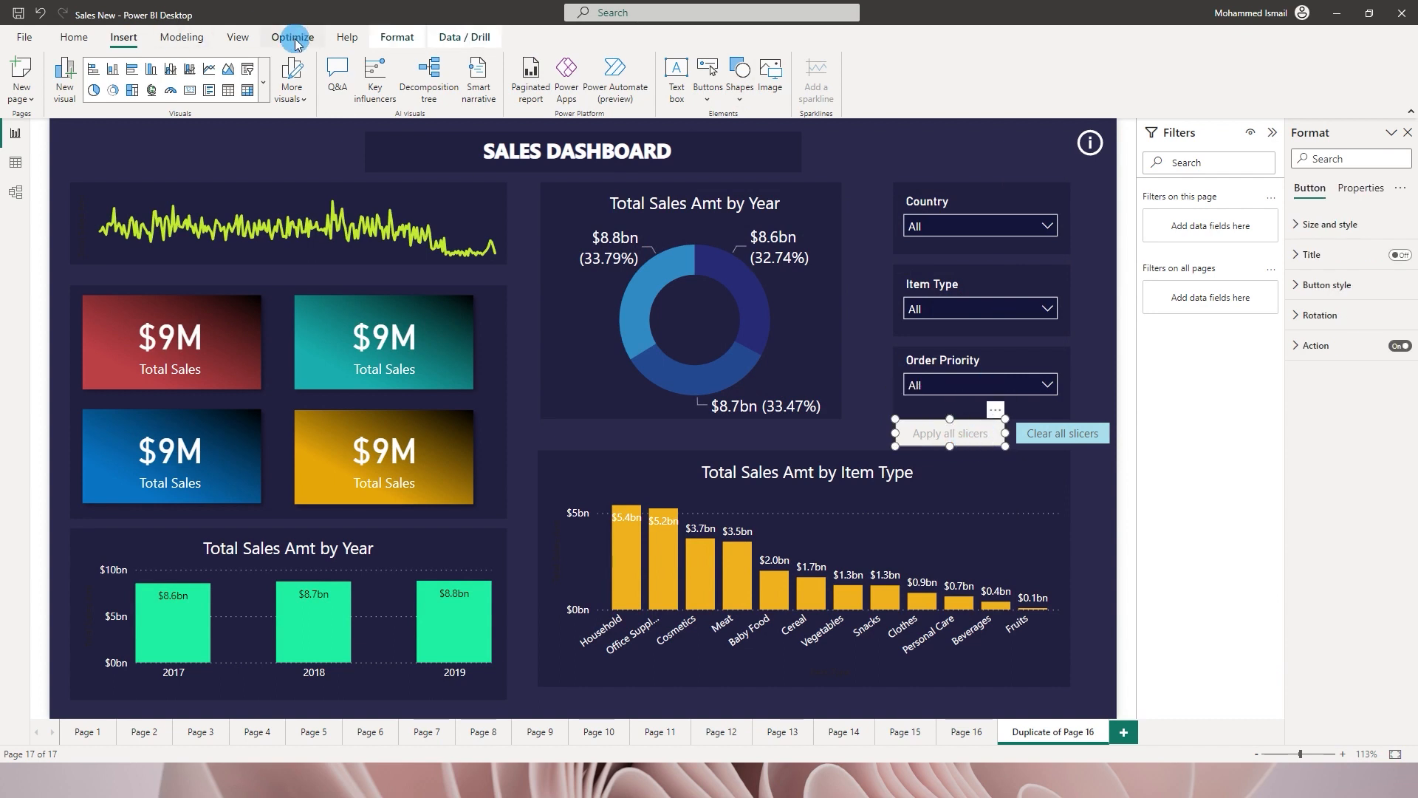
pyautogui.click(237, 37)
pyautogui.click(703, 78)
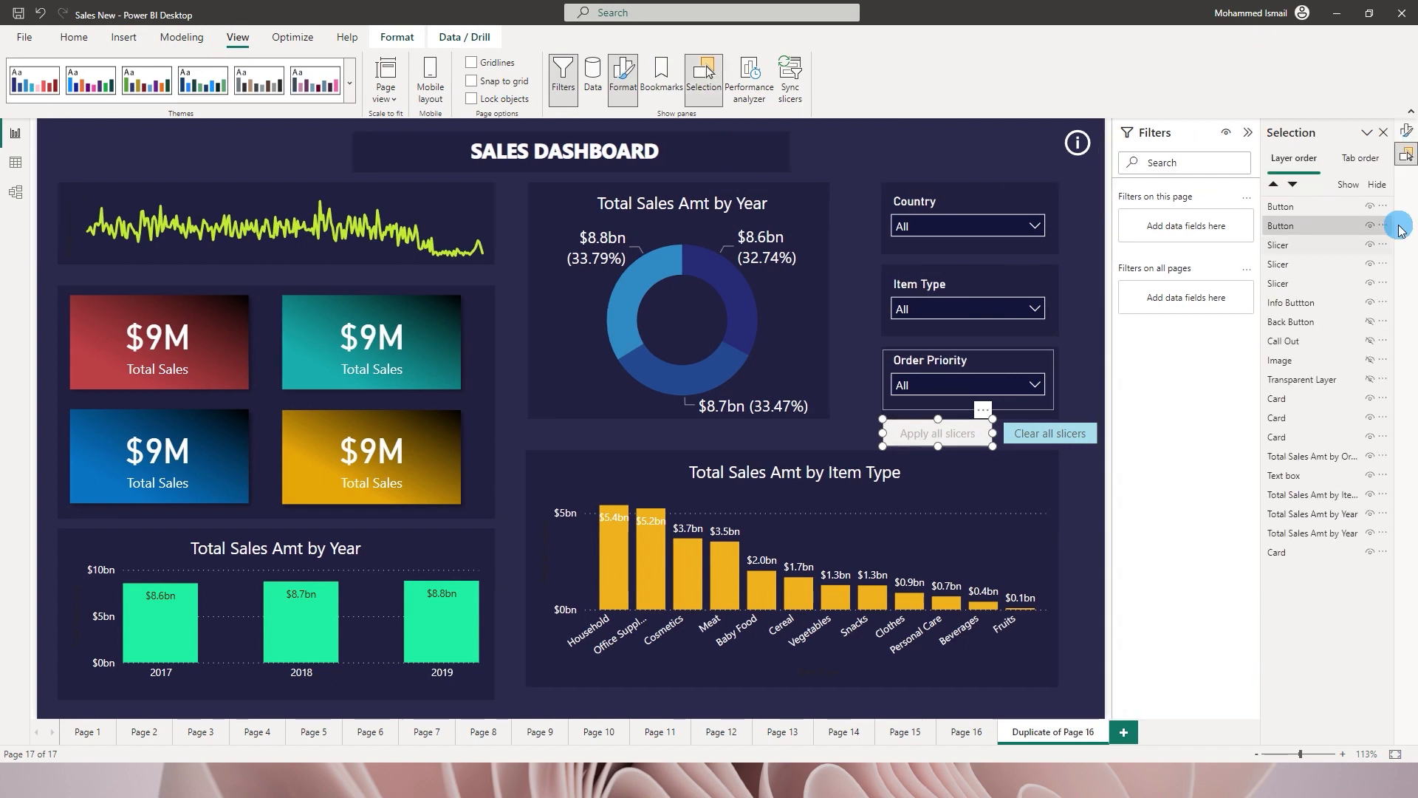
pyautogui.click(1370, 226)
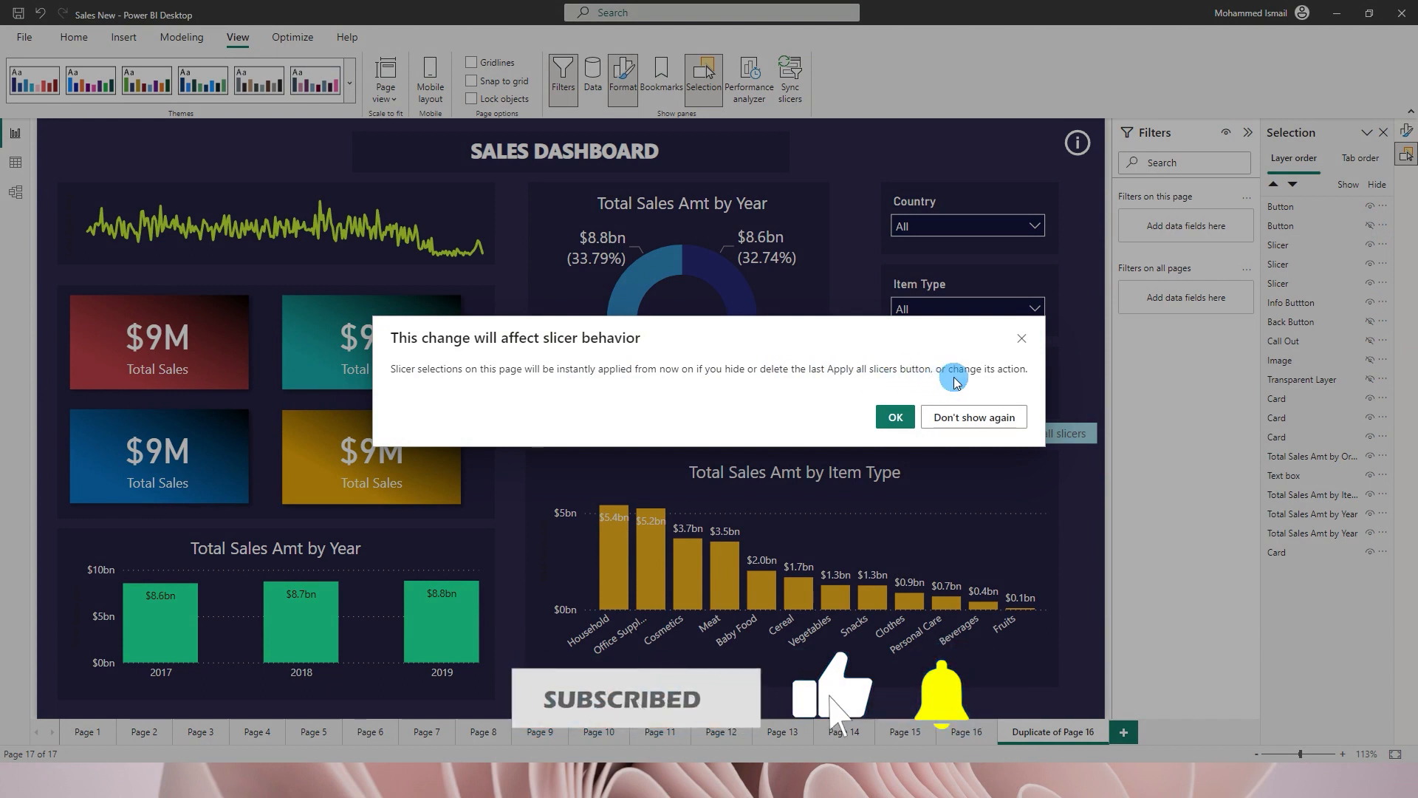
pyautogui.click(896, 418)
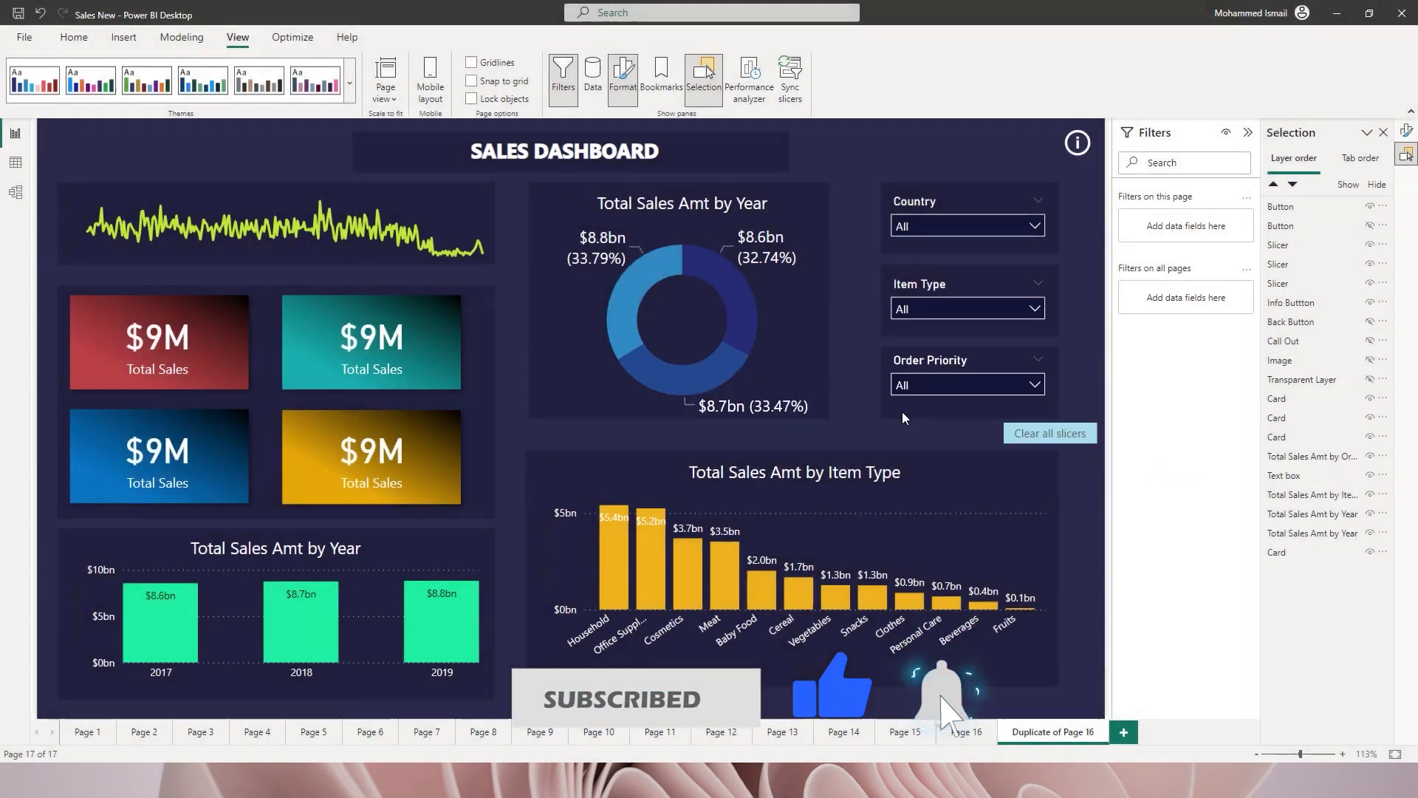
# Choose Angola in the Country slicer to test filtering without the Apply all slicers button, and close the country list
pyautogui.click(961, 221)
pyautogui.click(932, 311)
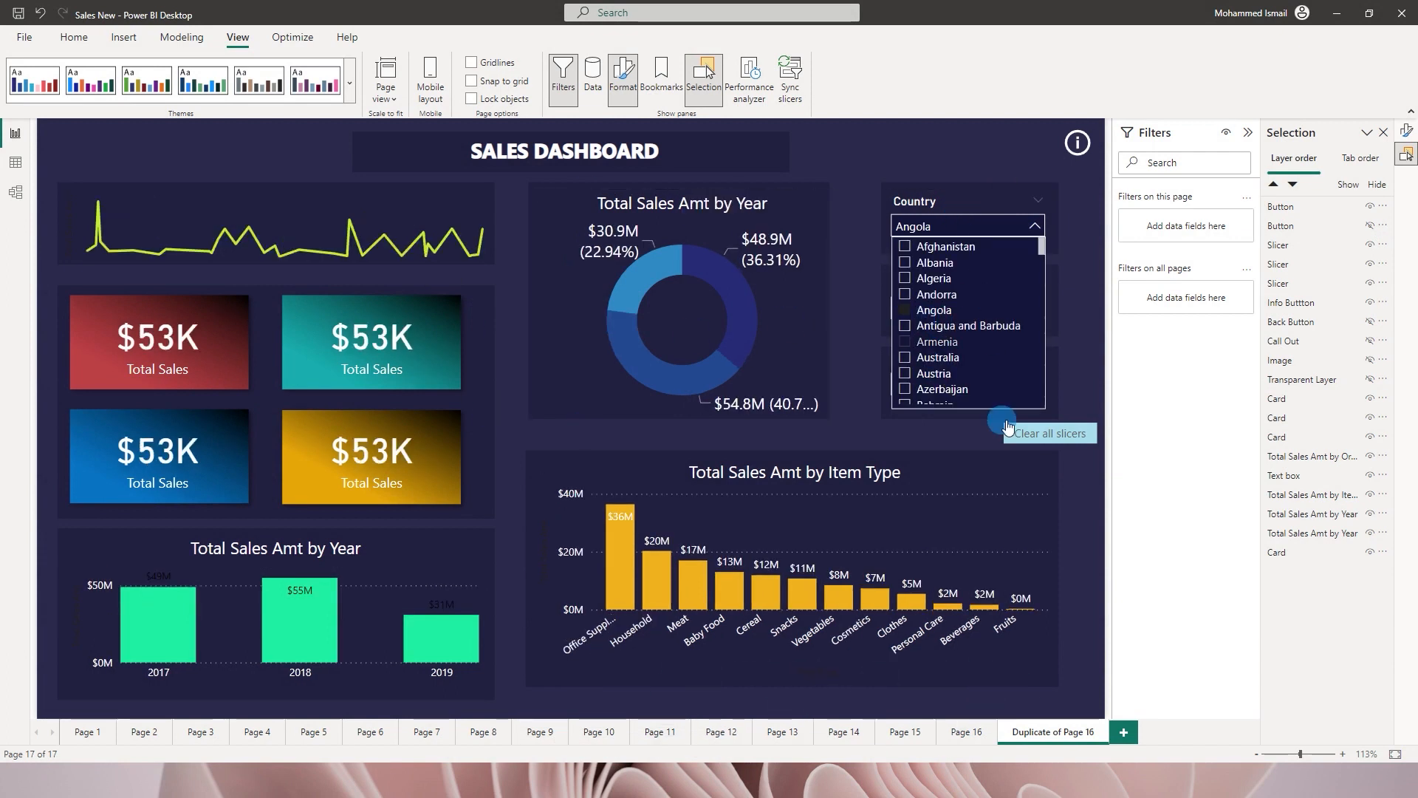
pyautogui.click(860, 364)
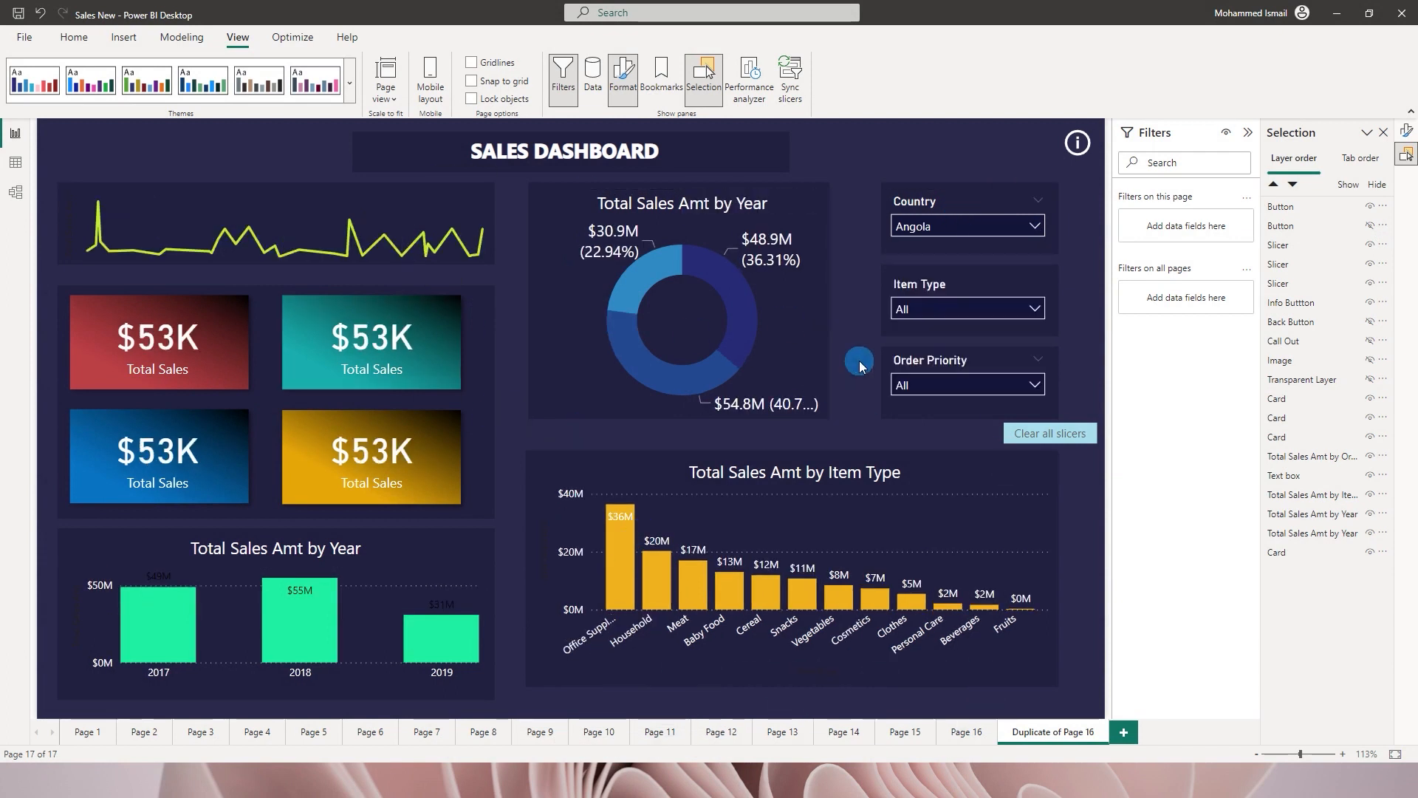
pyautogui.click(925, 310)
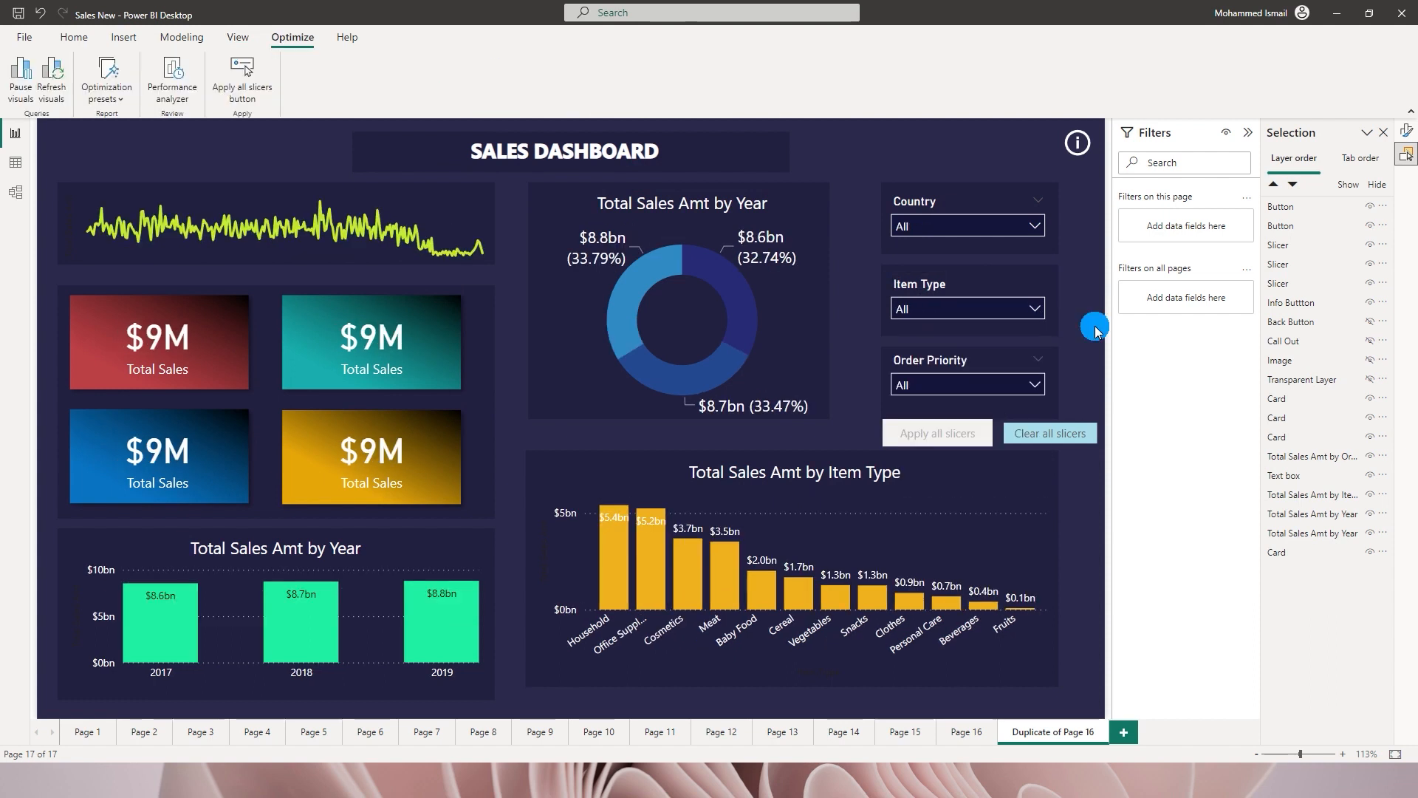